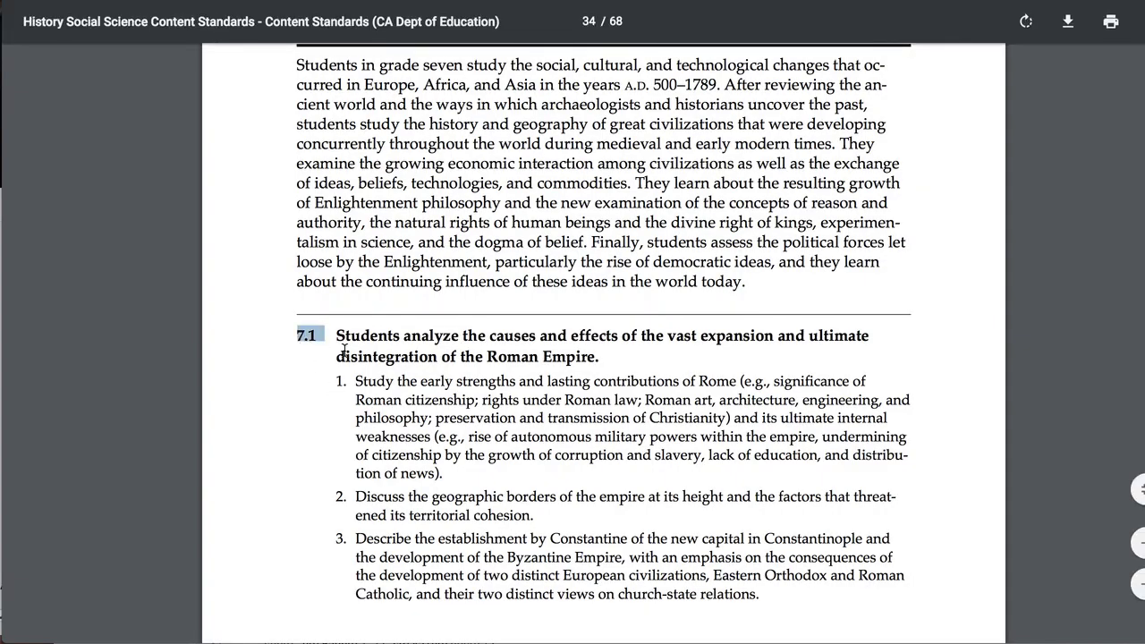
Select the grade seven standards text in the PDF, from standard 7.1 through the following pages
{"action": "left_click_drag", "start_coordinate": [627, 643], "coordinate": [444, 586]}
{"action": "scroll", "coordinate": [573, 358], "scroll_direction": "down", "scroll_amount": 2}
{"action": "scroll", "coordinate": [445, 628], "scroll_direction": "down", "scroll_amount": 2}
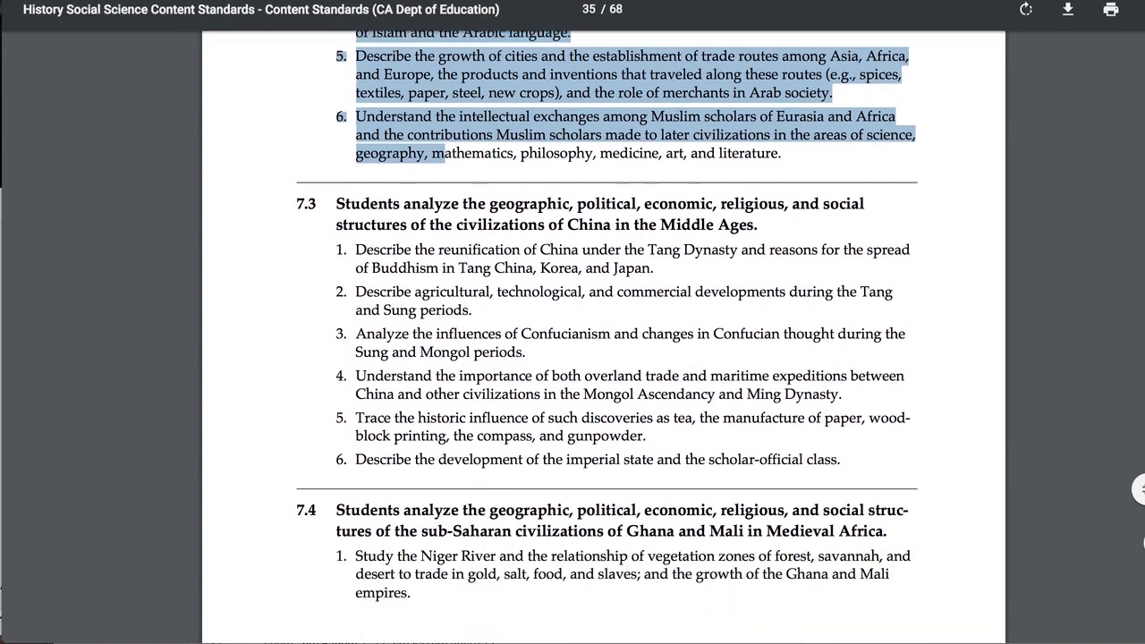
{"action": "scroll", "coordinate": [436, 573], "scroll_direction": "down", "scroll_amount": 5}
{"action": "left_click_drag", "start_coordinate": [445, 586], "coordinate": [488, 536]}
{"action": "scroll", "coordinate": [437, 573], "scroll_direction": "down", "scroll_amount": 6}
{"action": "scroll", "coordinate": [468, 554], "scroll_direction": "down", "scroll_amount": 2}
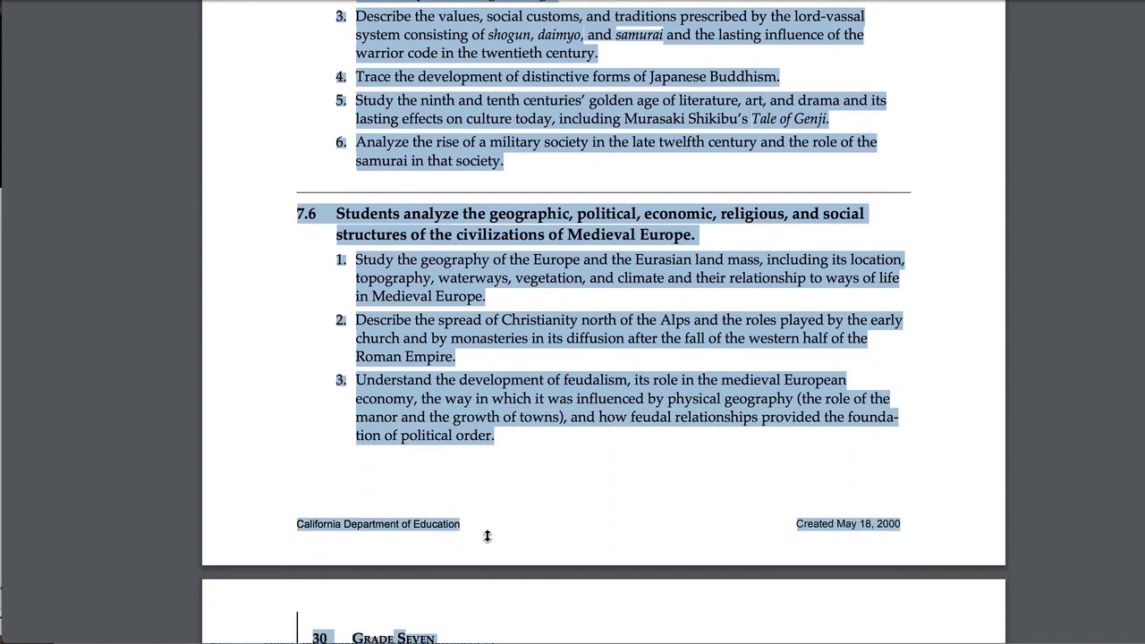
{"action": "left_click_drag", "start_coordinate": [473, 621], "coordinate": [442, 556]}
{"action": "scroll", "coordinate": [457, 588], "scroll_direction": "down", "scroll_amount": 2}
{"action": "left_click_drag", "start_coordinate": [460, 637], "coordinate": [843, 85]}
{"action": "scroll", "coordinate": [471, 606], "scroll_direction": "down", "scroll_amount": 9}
{"action": "scroll", "coordinate": [470, 606], "scroll_direction": "down", "scroll_amount": 7}
{"action": "scroll", "coordinate": [464, 605], "scroll_direction": "down", "scroll_amount": 7}
{"action": "scroll", "coordinate": [469, 384], "scroll_direction": "down", "scroll_amount": 11}
{"action": "scroll", "coordinate": [465, 641], "scroll_direction": "down", "scroll_amount": 11}
{"action": "scroll", "coordinate": [465, 641], "scroll_direction": "down", "scroll_amount": 20}
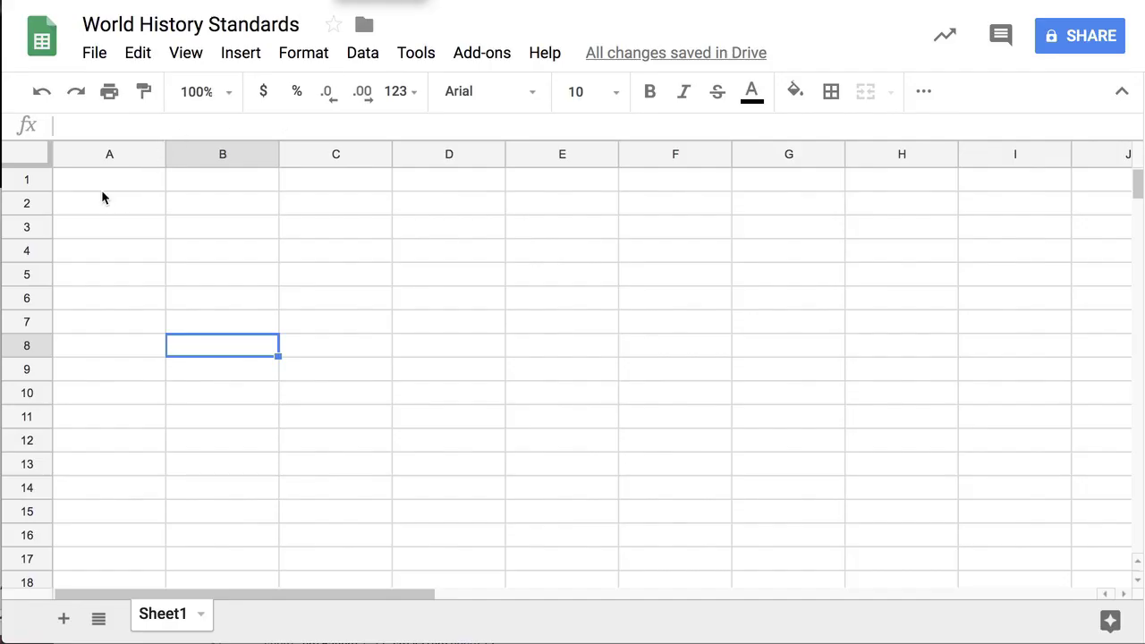
In the World History Standards spreadsheet in Google Sheets, paste the copied standards starting at cell A1, split into separate rows
{"action": "left_click", "coordinate": [102, 185]}
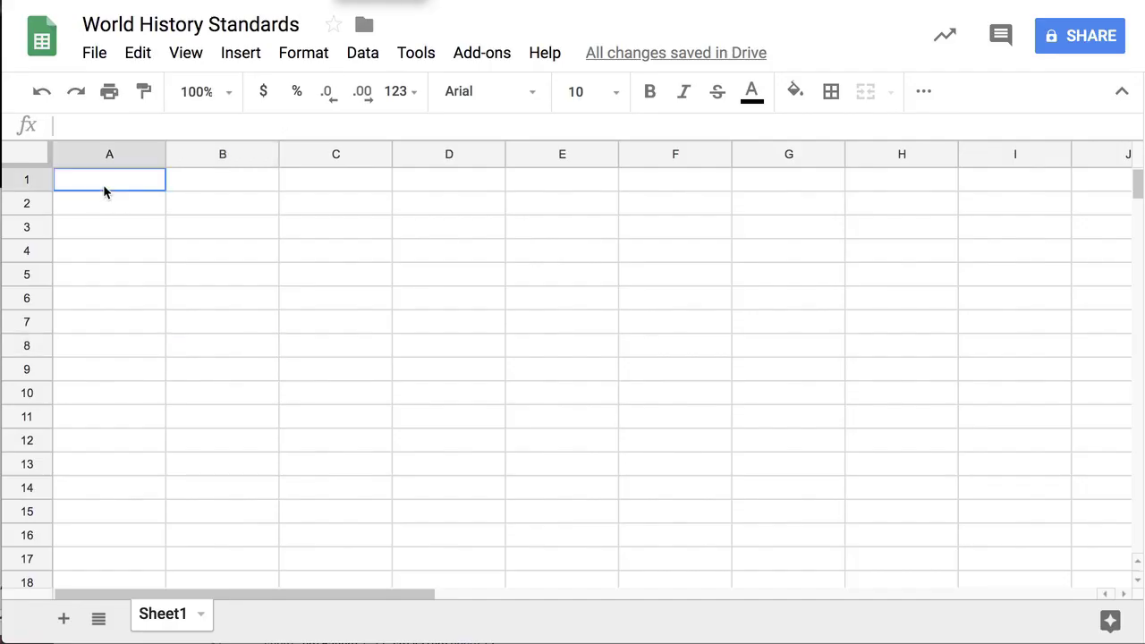
{"action": "key", "text": "ctrl+v"}
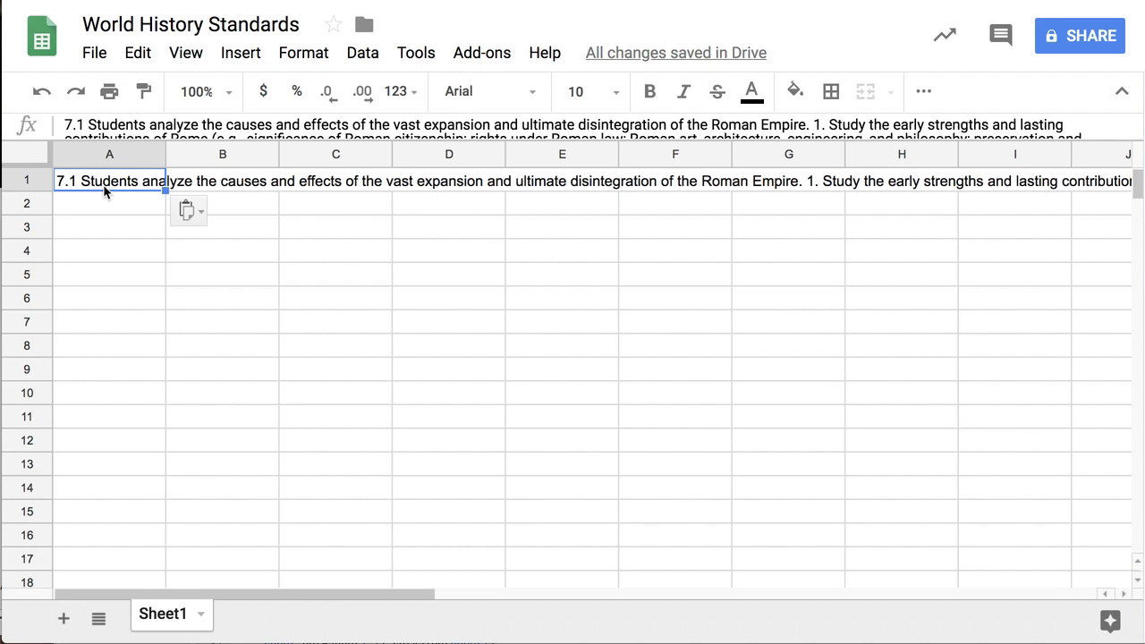
{"action": "key", "text": "Delete"}
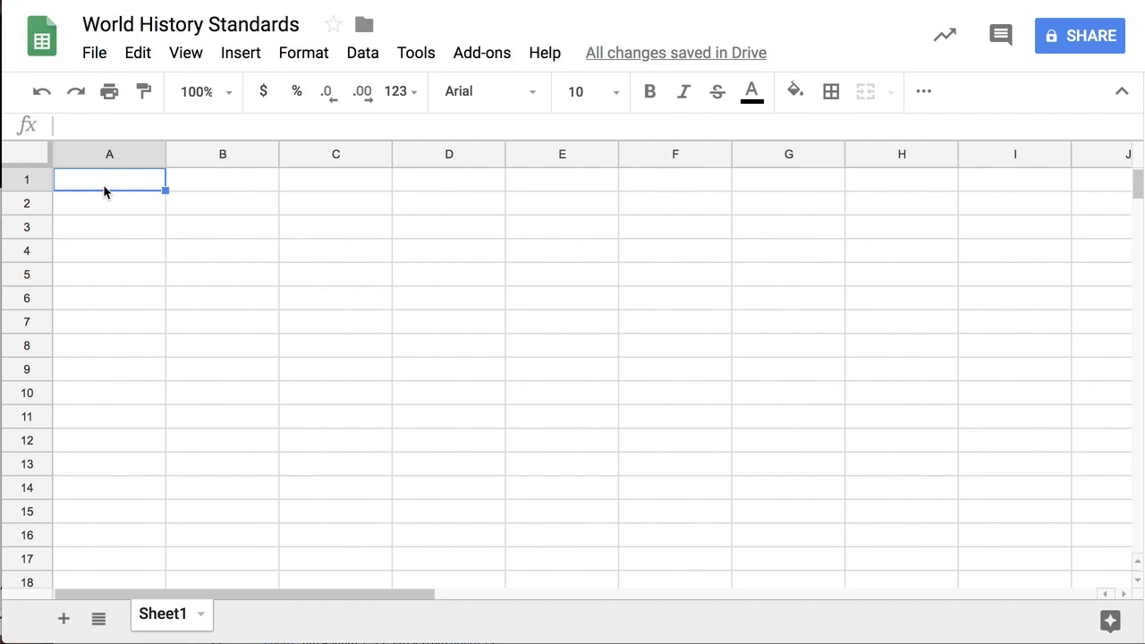
{"action": "key", "text": "ctrl+v"}
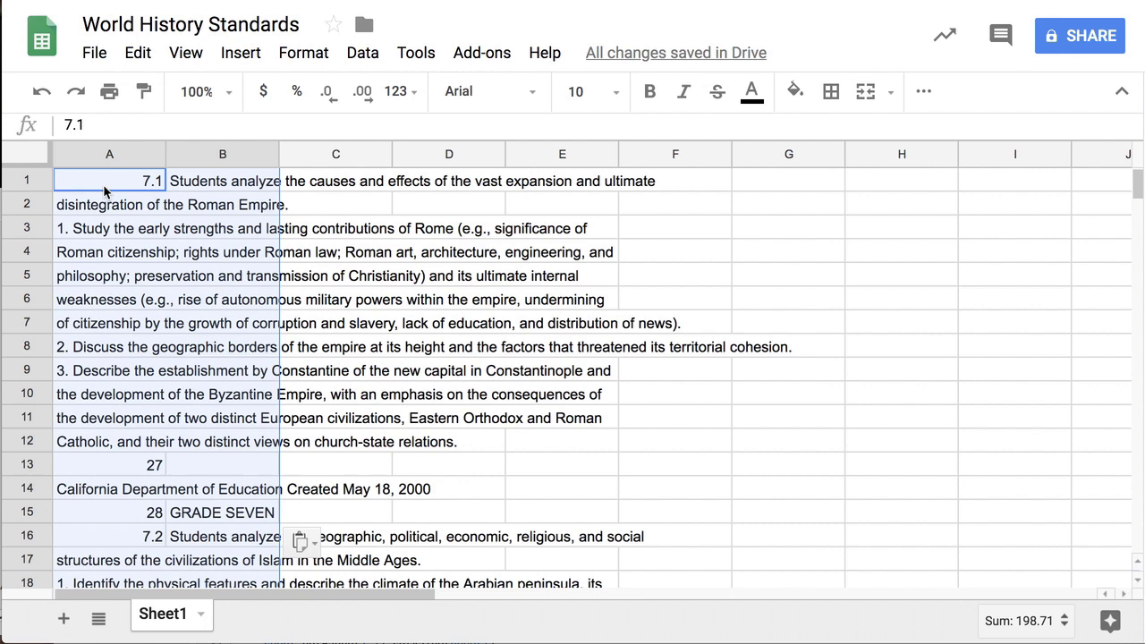
Move the end of standard 7.1's heading, "disintegration of the Roman Empire.", from cell A2 to C1
{"action": "left_click", "coordinate": [123, 229]}
{"action": "left_click", "coordinate": [135, 185]}
{"action": "left_click", "coordinate": [190, 186]}
{"action": "left_click", "coordinate": [138, 186]}
{"action": "left_click", "coordinate": [198, 185]}
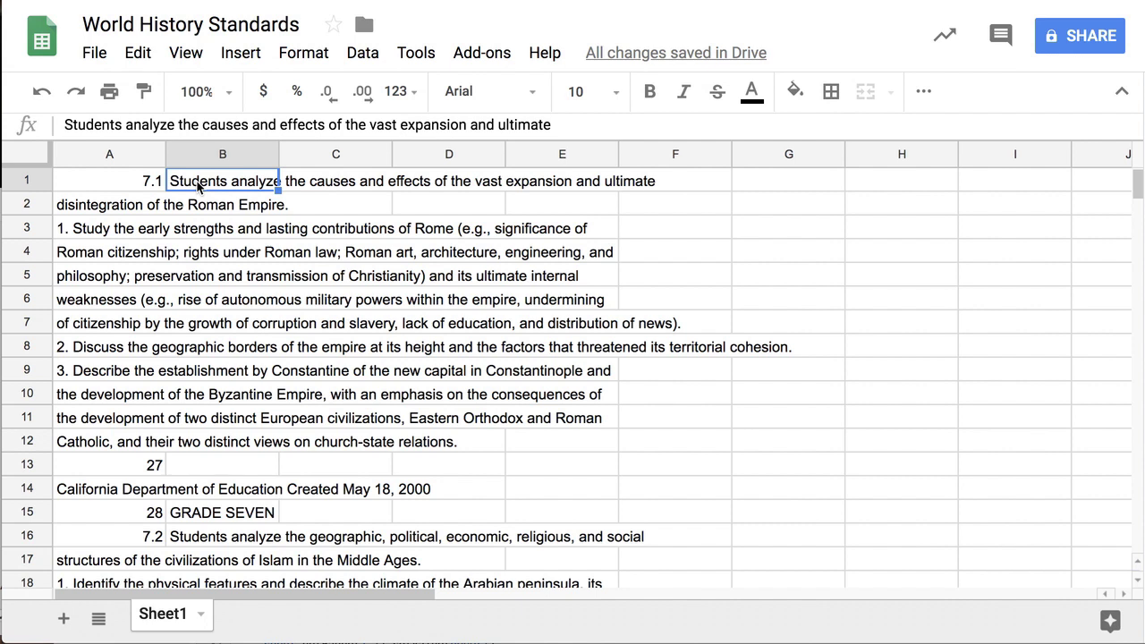
{"action": "left_click", "coordinate": [157, 184]}
{"action": "left_click", "coordinate": [203, 185]}
{"action": "left_click", "coordinate": [121, 212]}
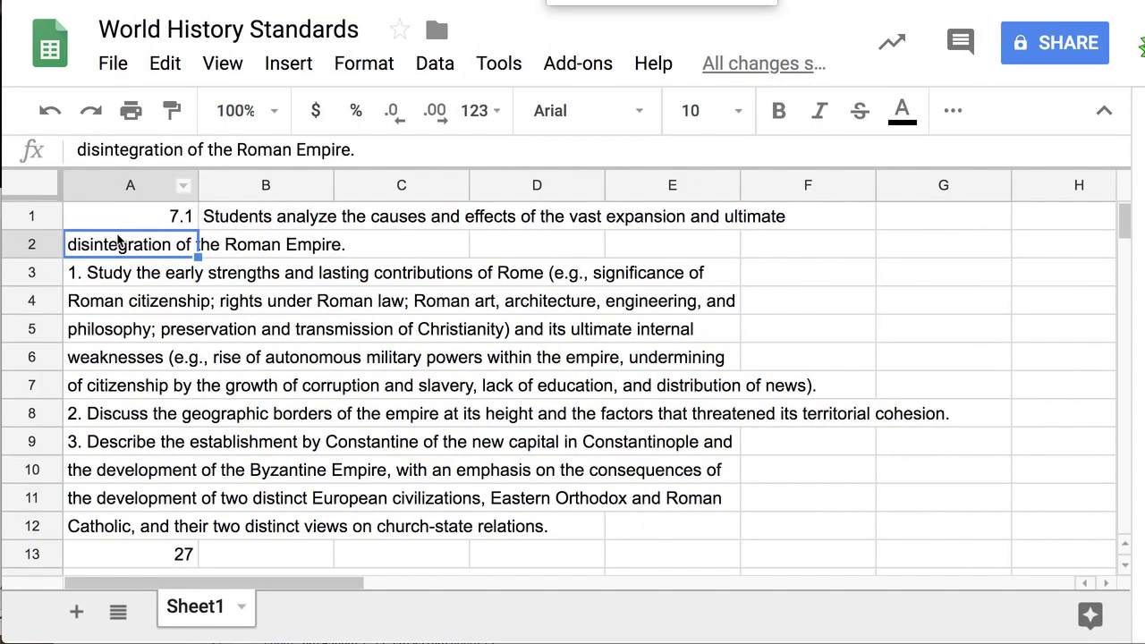
{"action": "key", "text": "ctrl+c"}
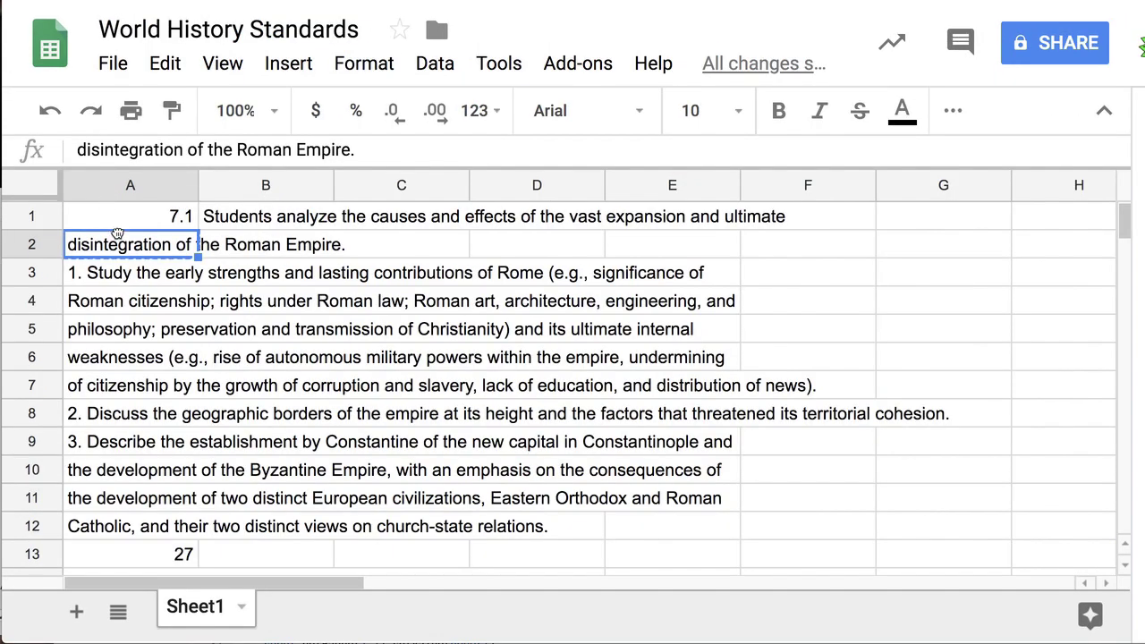
{"action": "left_click_drag", "start_coordinate": [125, 236], "coordinate": [387, 221]}
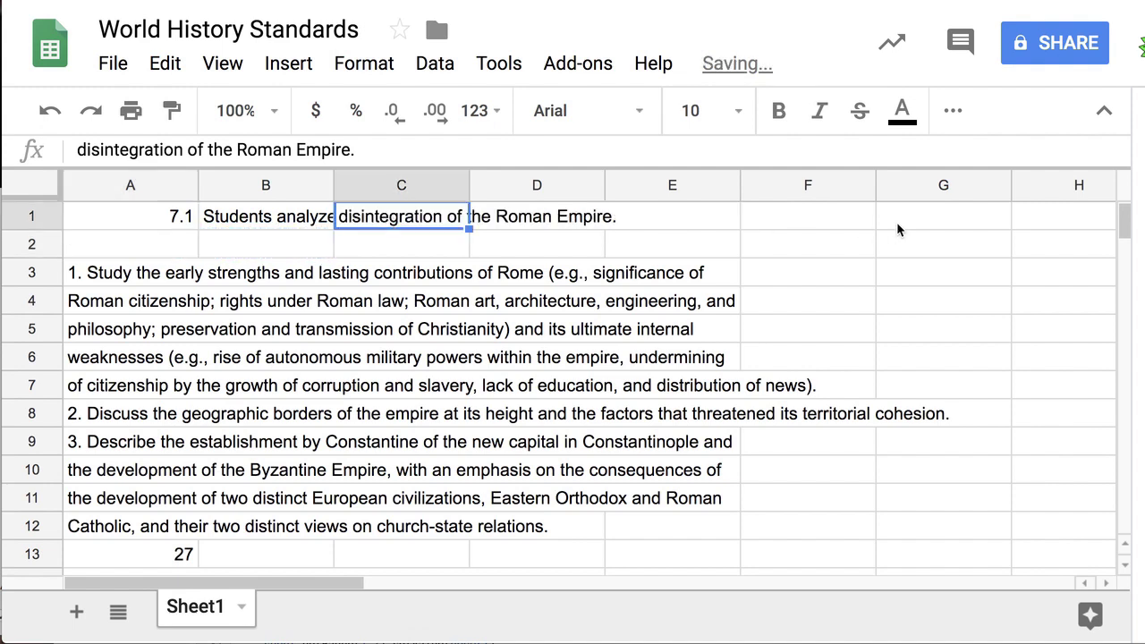
Enter the formula =A1&" "&B1&" "&C1 in cell G1 to join the parts of standard 7.1's heading with spaces
{"action": "left_click", "coordinate": [924, 224]}
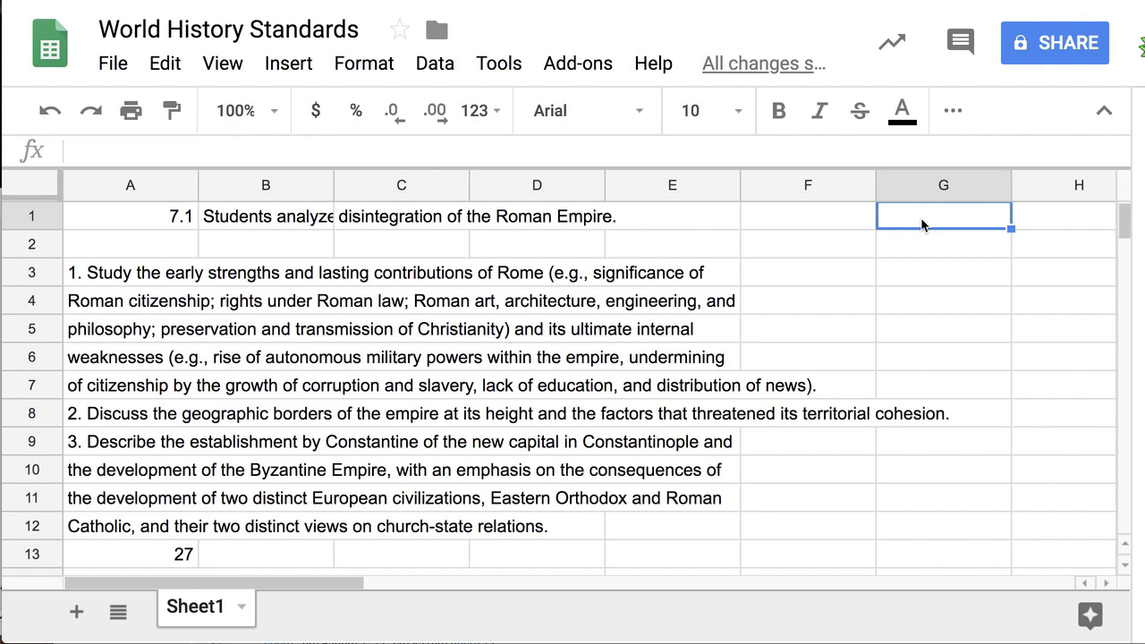
{"action": "type", "text": "="}
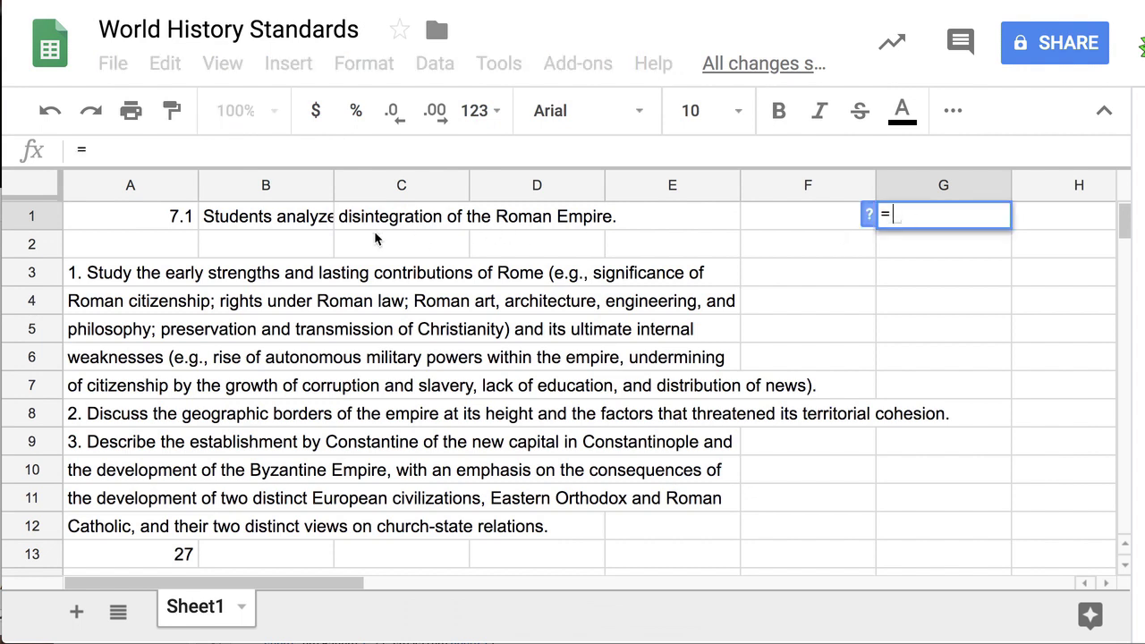
{"action": "left_click", "coordinate": [192, 221]}
{"action": "type", "text": "&"}
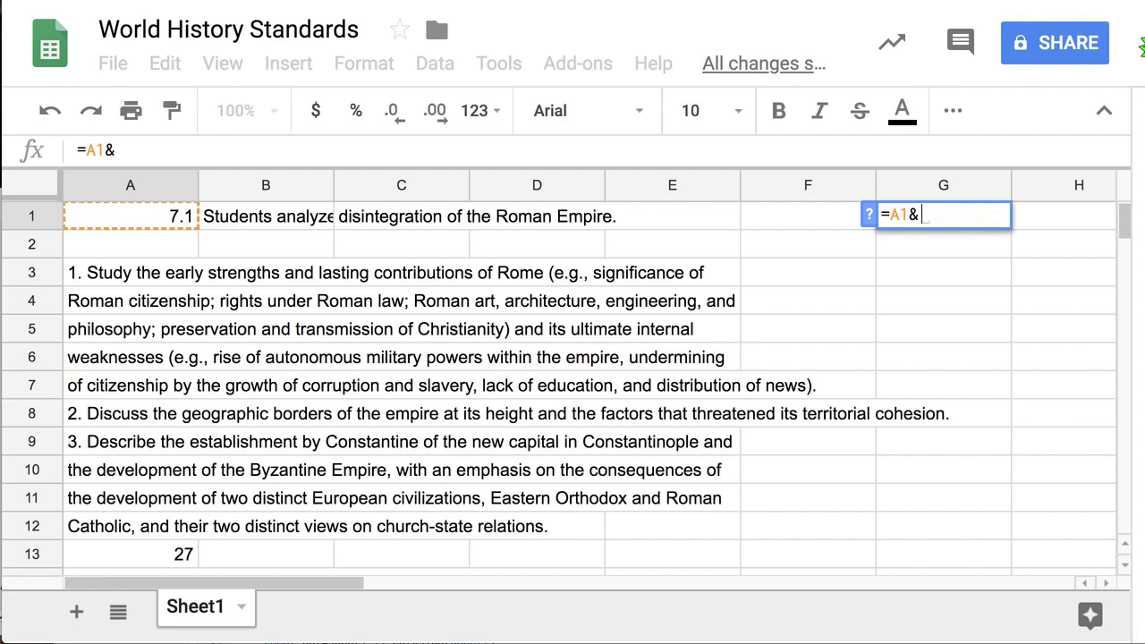
{"action": "type", "text": "\""}
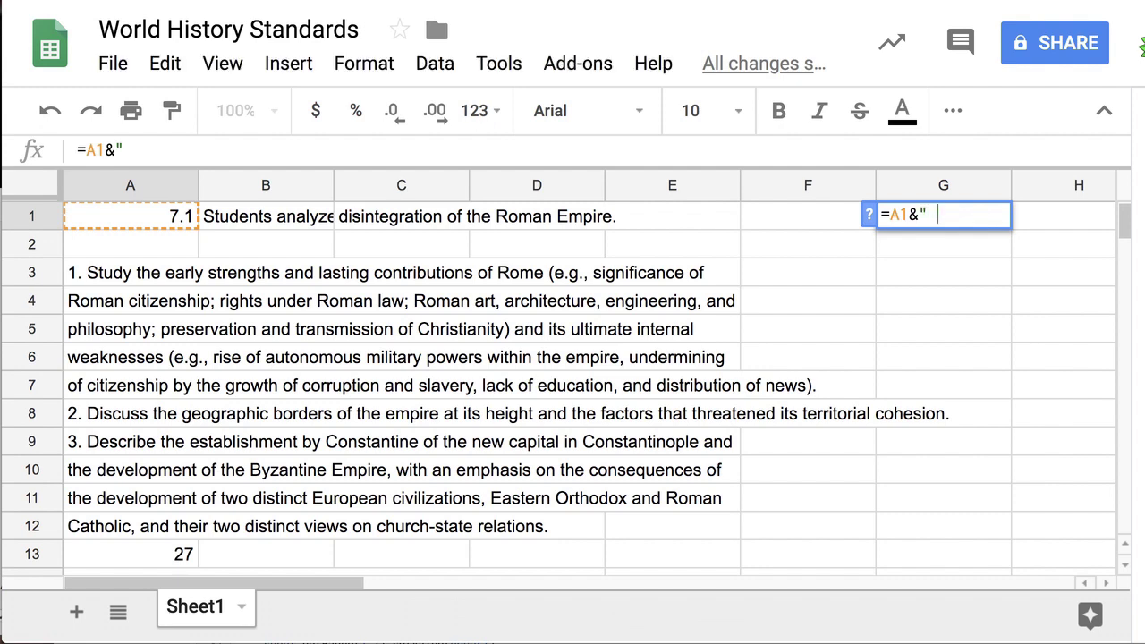
{"action": "type", "text": " \"&"}
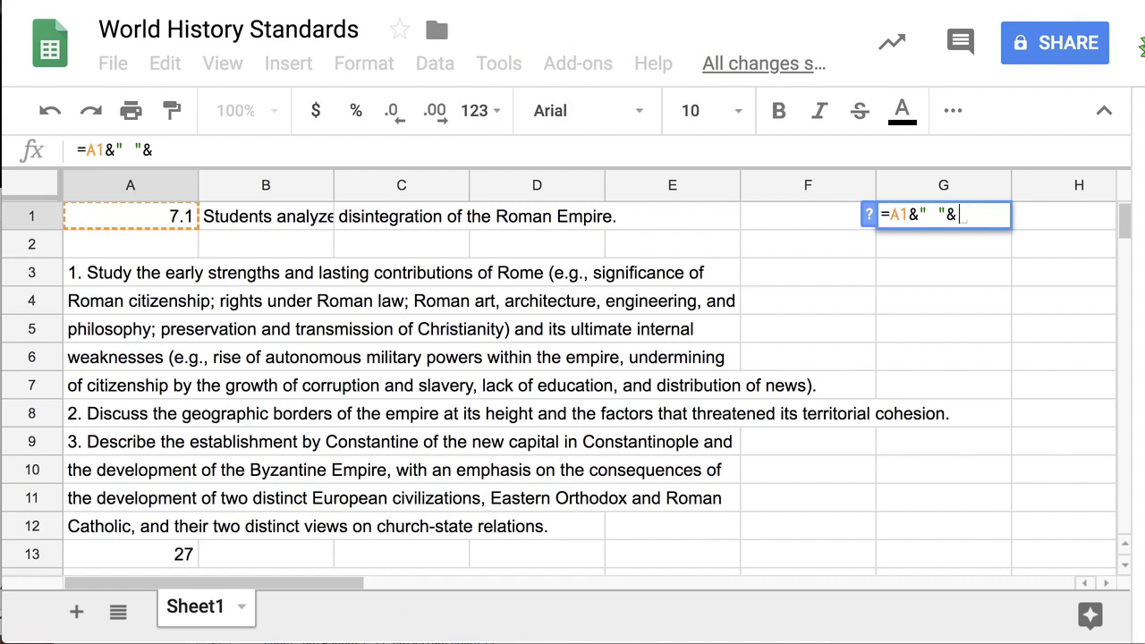
{"action": "left_click", "coordinate": [238, 226]}
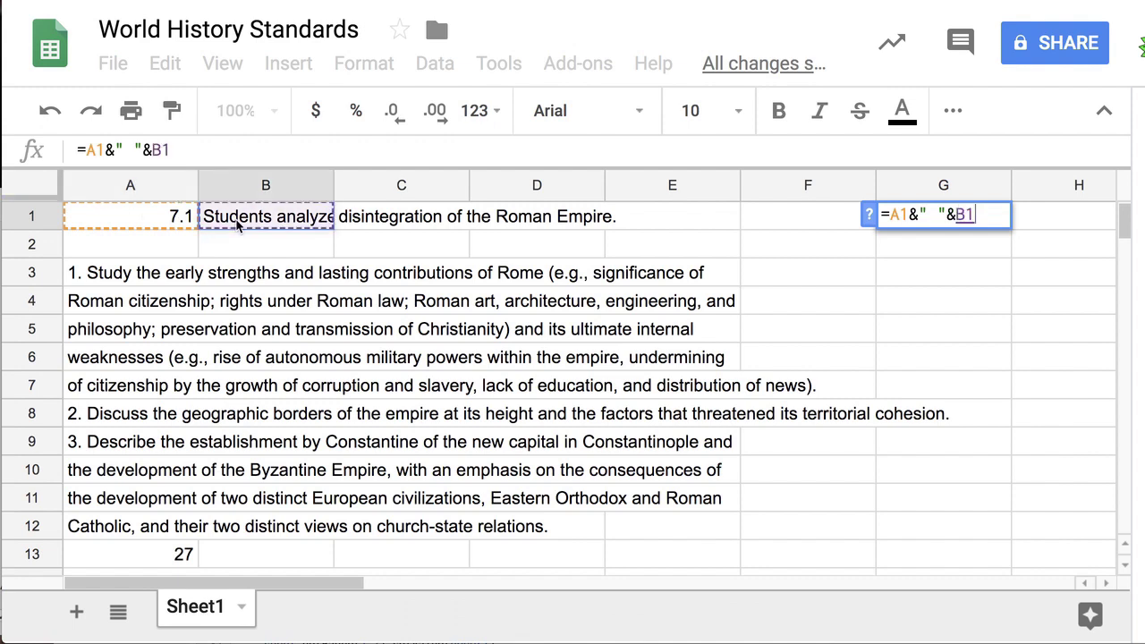
{"action": "type", "text": "&"}
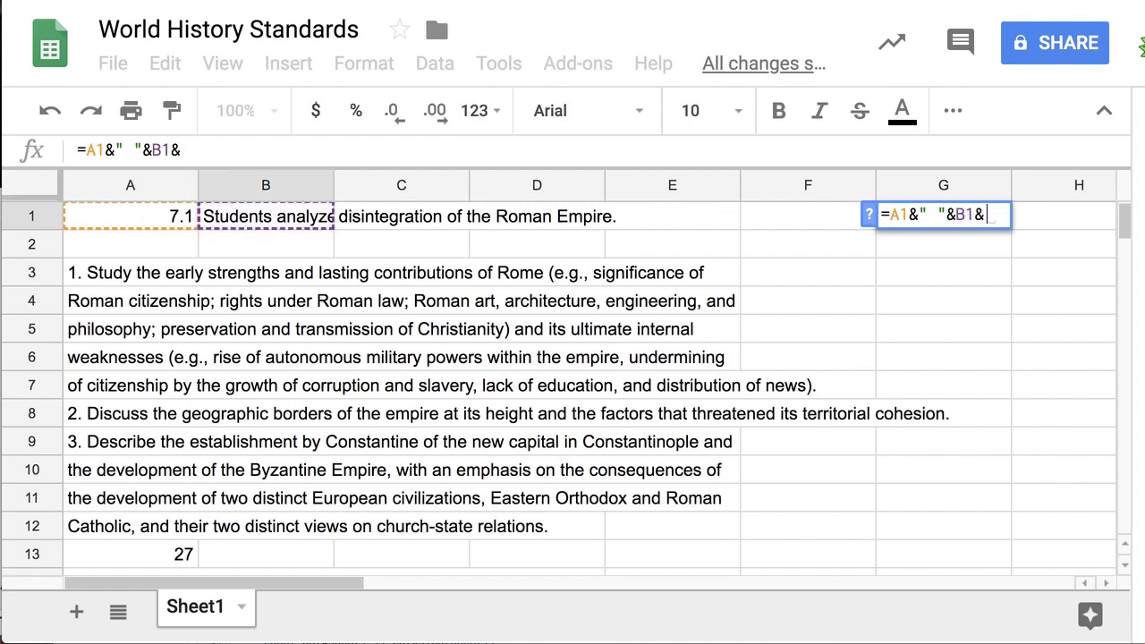
{"action": "type", "text": "\""}
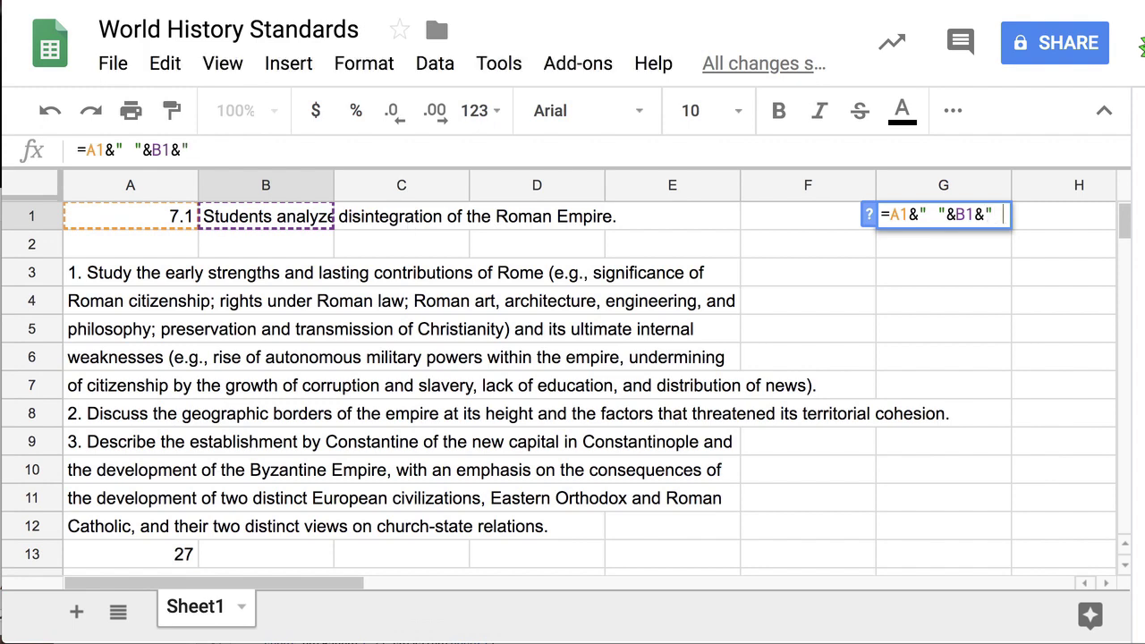
{"action": "type", "text": " \""}
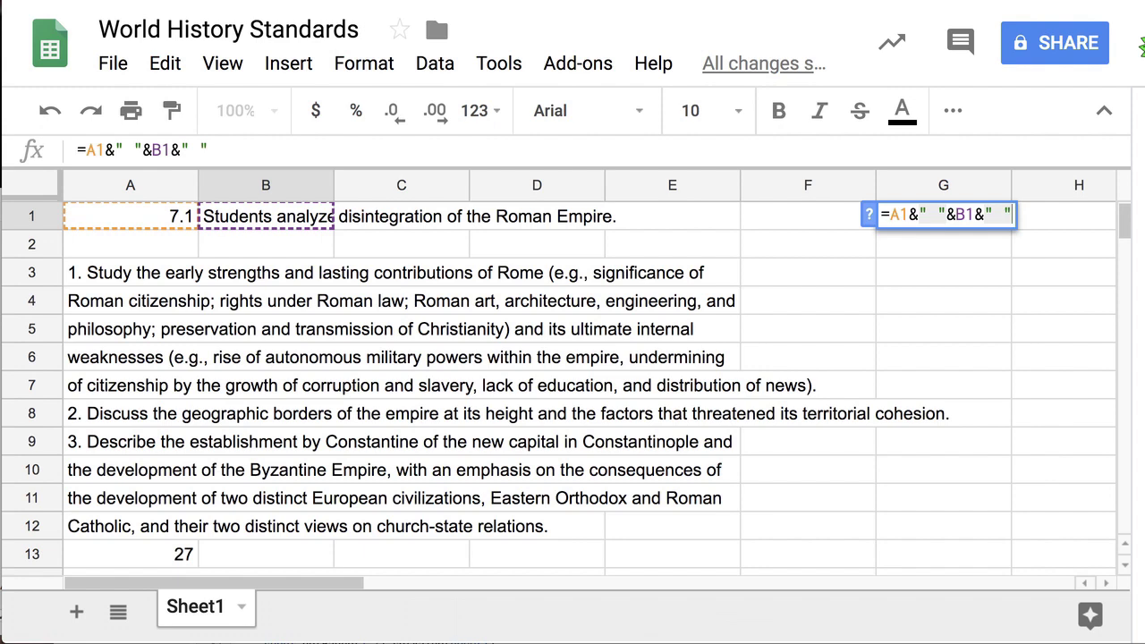
{"action": "type", "text": "&"}
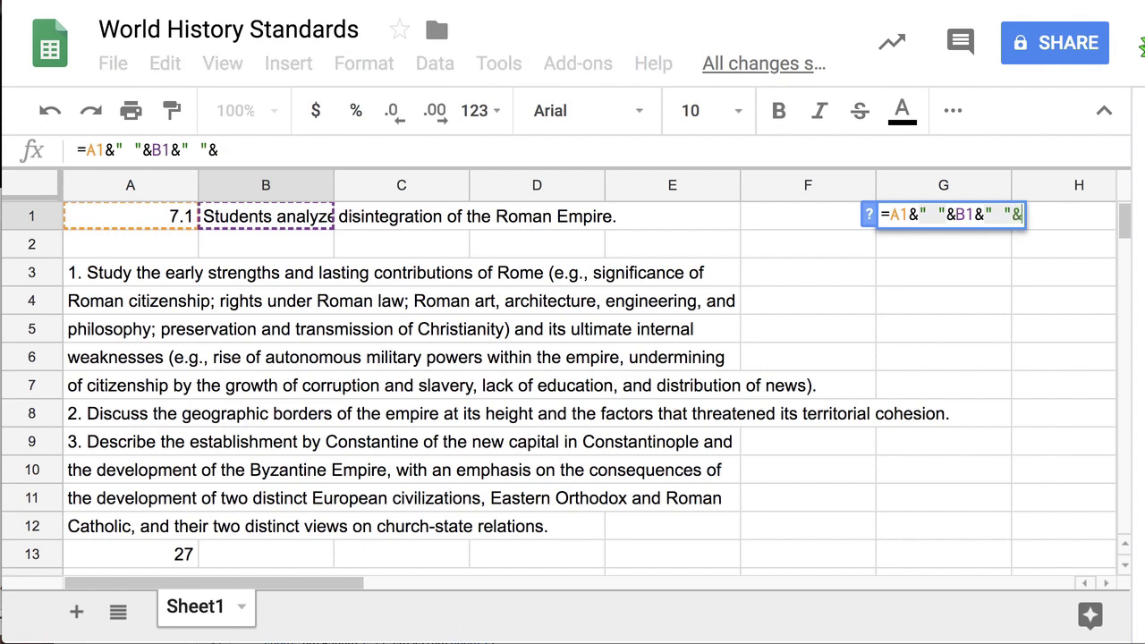
{"action": "left_click", "coordinate": [439, 221]}
{"action": "key", "text": "Return"}
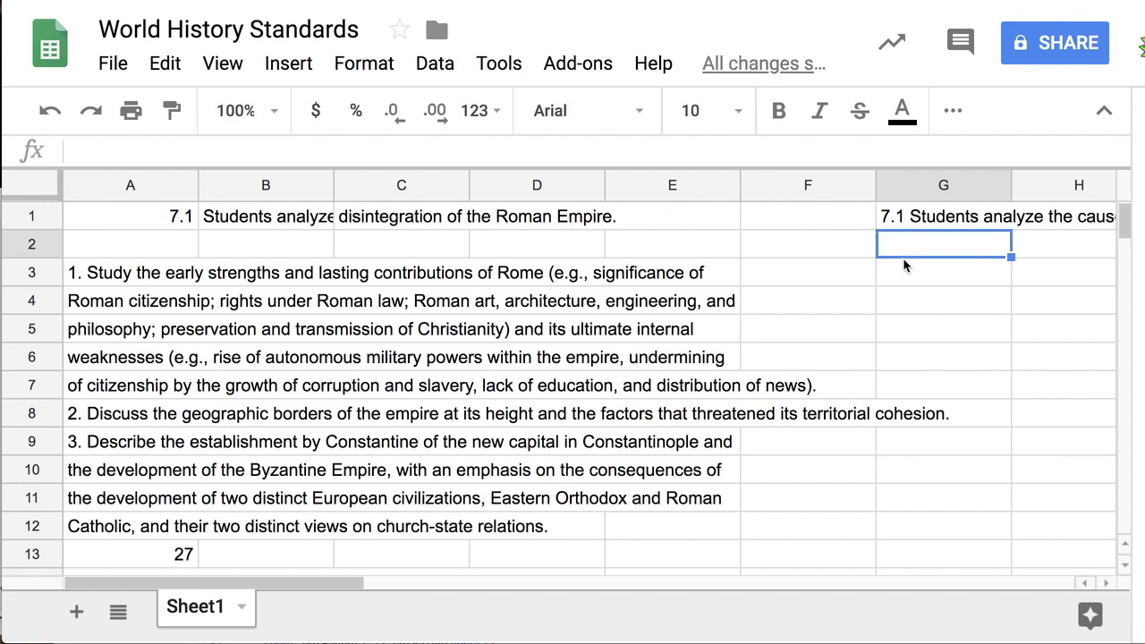
{"action": "scroll", "coordinate": [904, 264], "scroll_direction": "right", "scroll_amount": 10}
{"action": "scroll", "coordinate": [903, 264], "scroll_direction": "right", "scroll_amount": 3}
{"action": "scroll", "coordinate": [904, 263], "scroll_direction": "left", "scroll_amount": 7}
{"action": "scroll", "coordinate": [903, 258], "scroll_direction": "left", "scroll_amount": 5}
Move the five text fragments of substandard 1 from cells A3 through A7 into row 2, one each in A2 through E2
{"action": "left_click", "coordinate": [170, 275]}
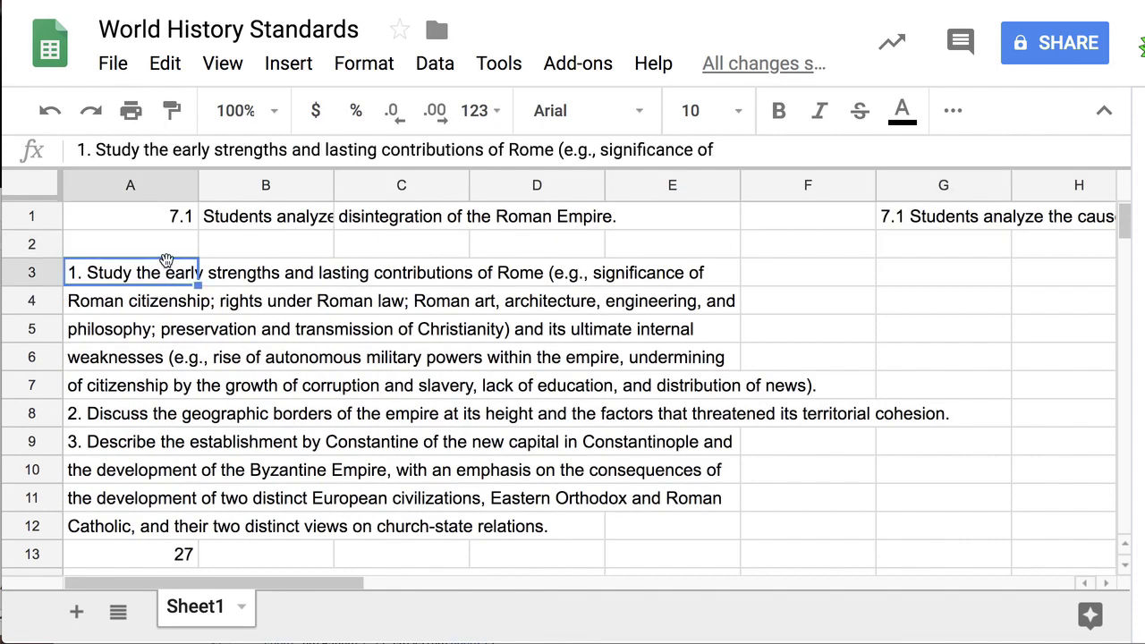
{"action": "left_click_drag", "start_coordinate": [170, 260], "coordinate": [170, 254]}
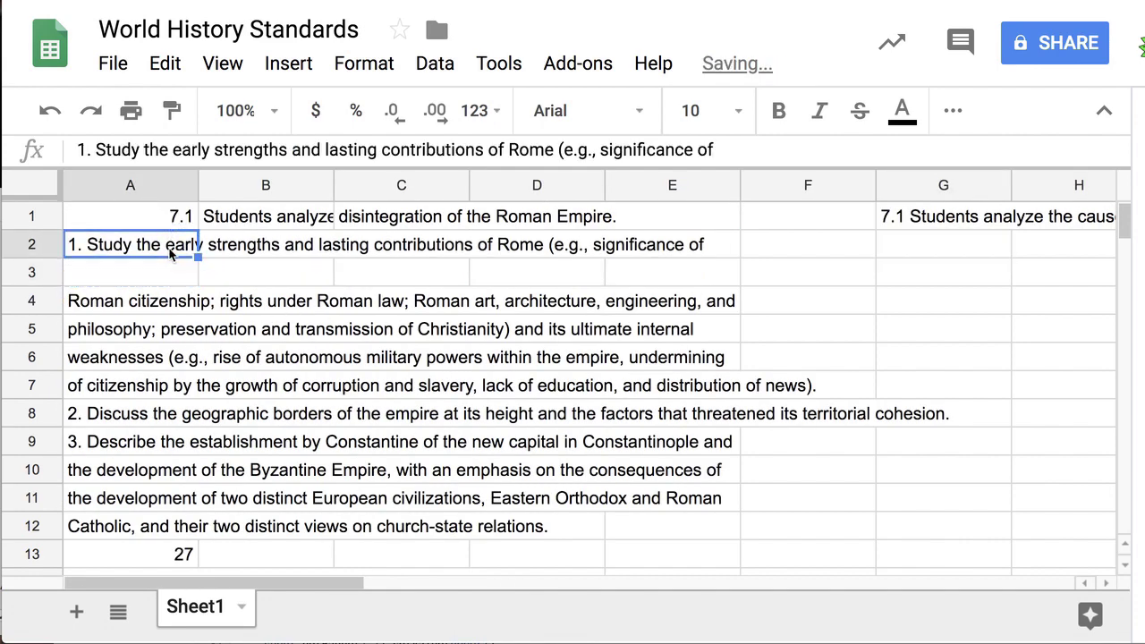
{"action": "left_click", "coordinate": [130, 303]}
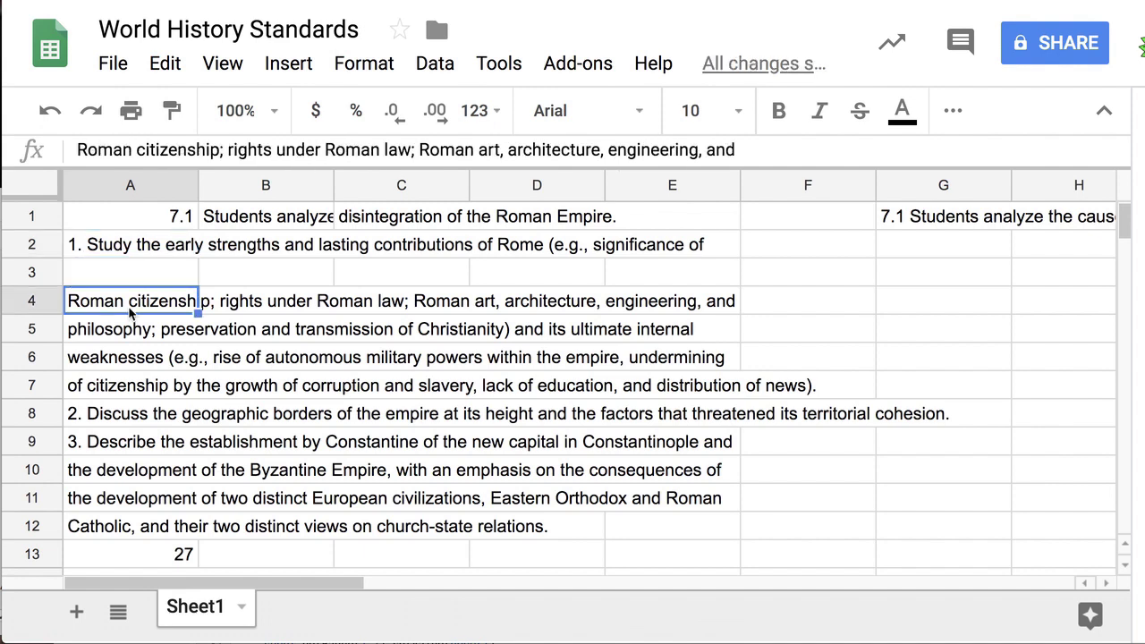
{"action": "left_click_drag", "start_coordinate": [122, 287], "coordinate": [259, 245]}
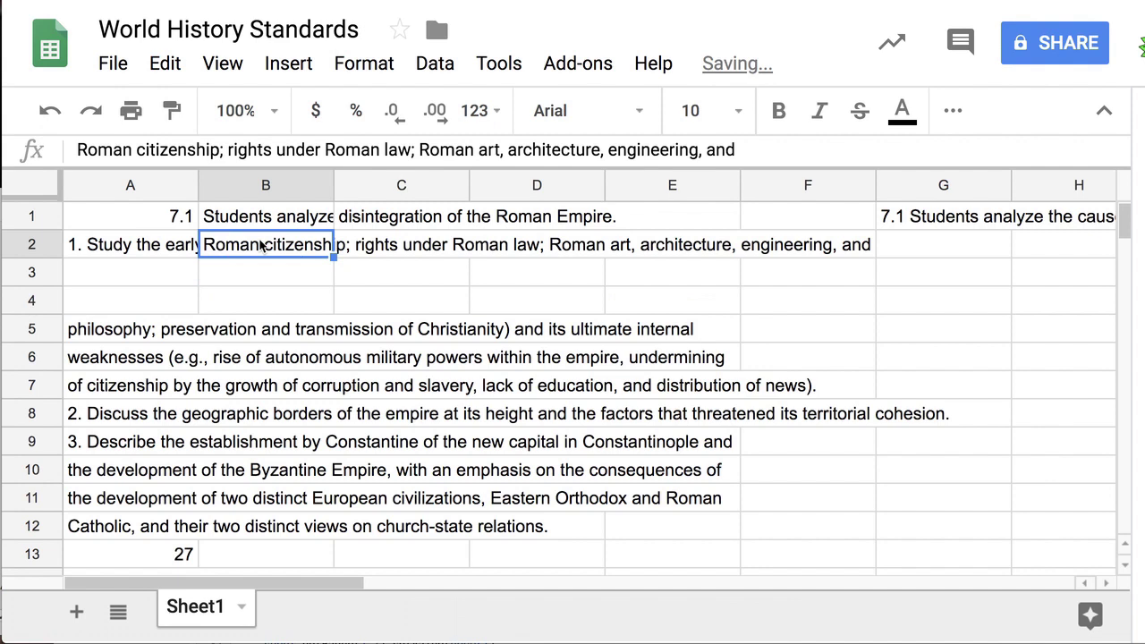
{"action": "left_click", "coordinate": [123, 329]}
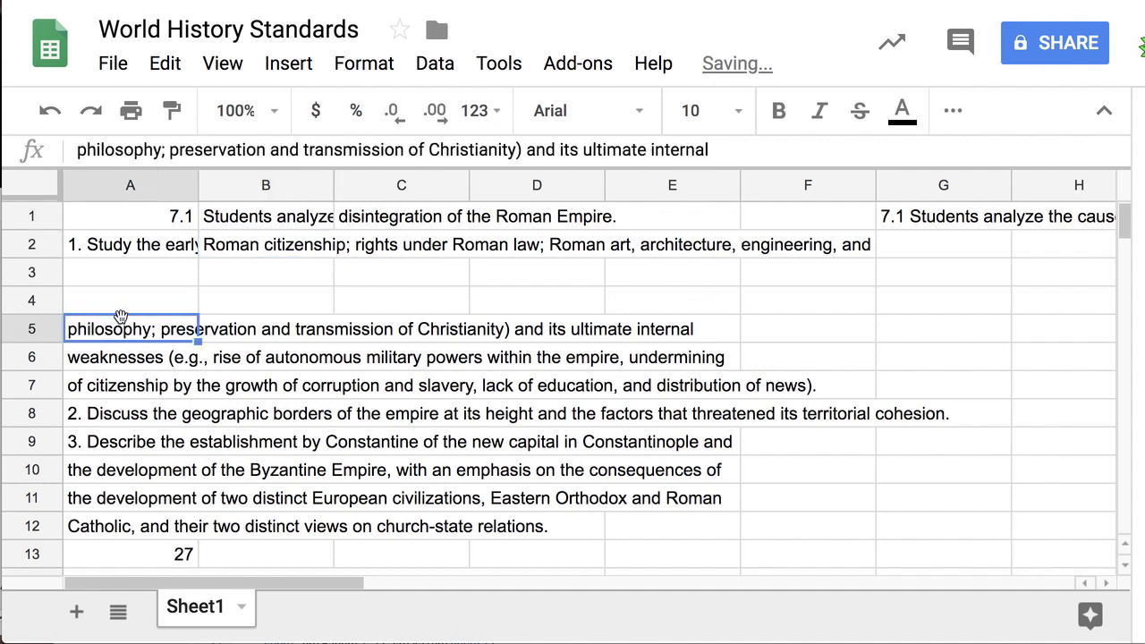
{"action": "left_click_drag", "start_coordinate": [195, 315], "coordinate": [383, 255]}
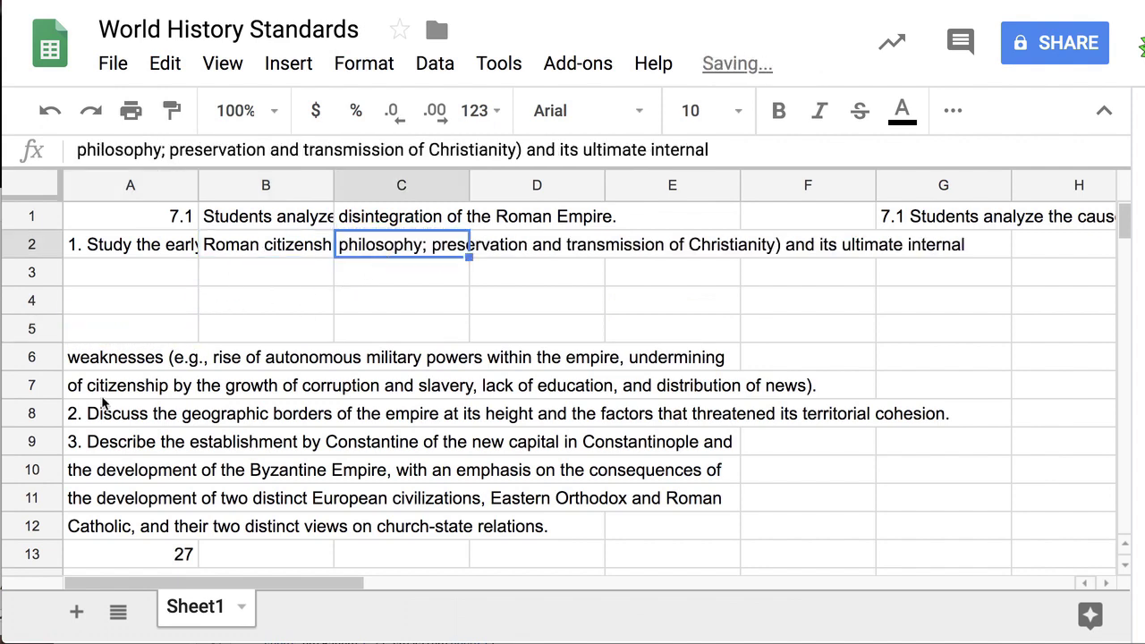
{"action": "left_click", "coordinate": [109, 360]}
{"action": "left_click_drag", "start_coordinate": [105, 345], "coordinate": [526, 250]}
{"action": "left_click", "coordinate": [139, 384]}
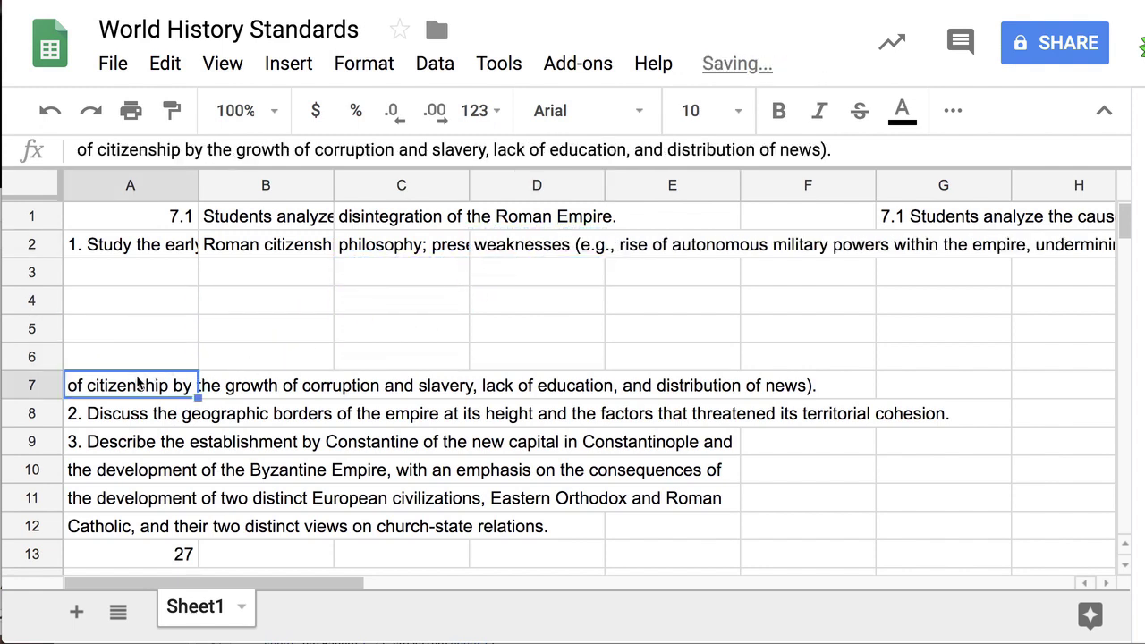
{"action": "left_click_drag", "start_coordinate": [143, 374], "coordinate": [682, 255]}
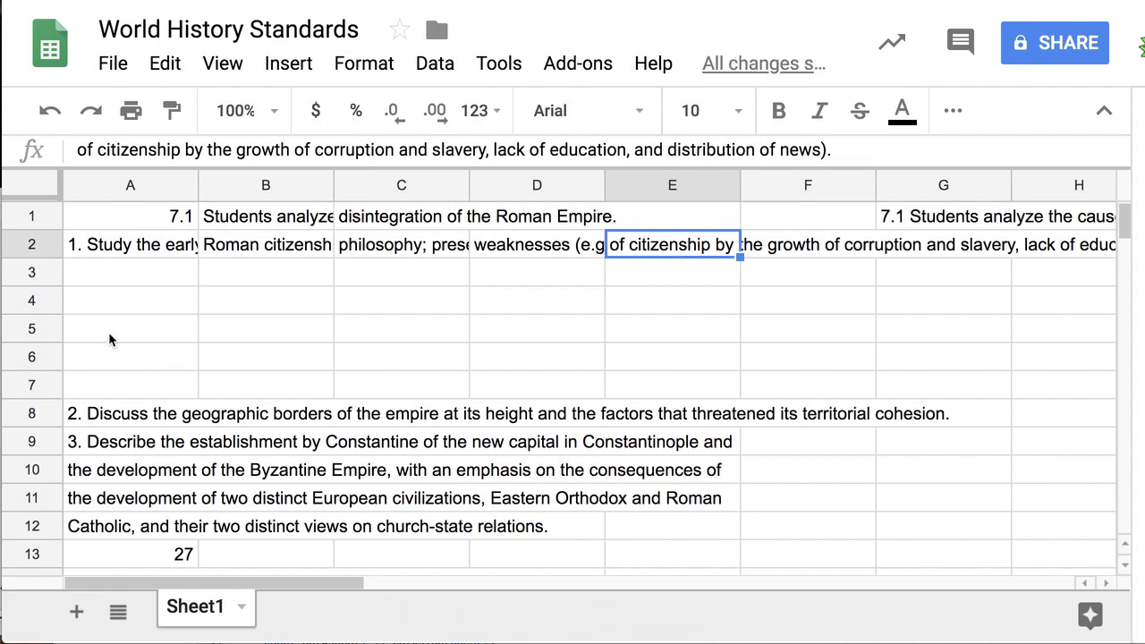
Enter the formula =A2&" "&B2&" "&C2&" "&D2&" "&E2 in cell G2 to join the five fragments of substandard 1
{"action": "left_click", "coordinate": [121, 253]}
{"action": "left_click", "coordinate": [265, 254]}
{"action": "left_click", "coordinate": [376, 254]}
{"action": "left_click", "coordinate": [499, 240]}
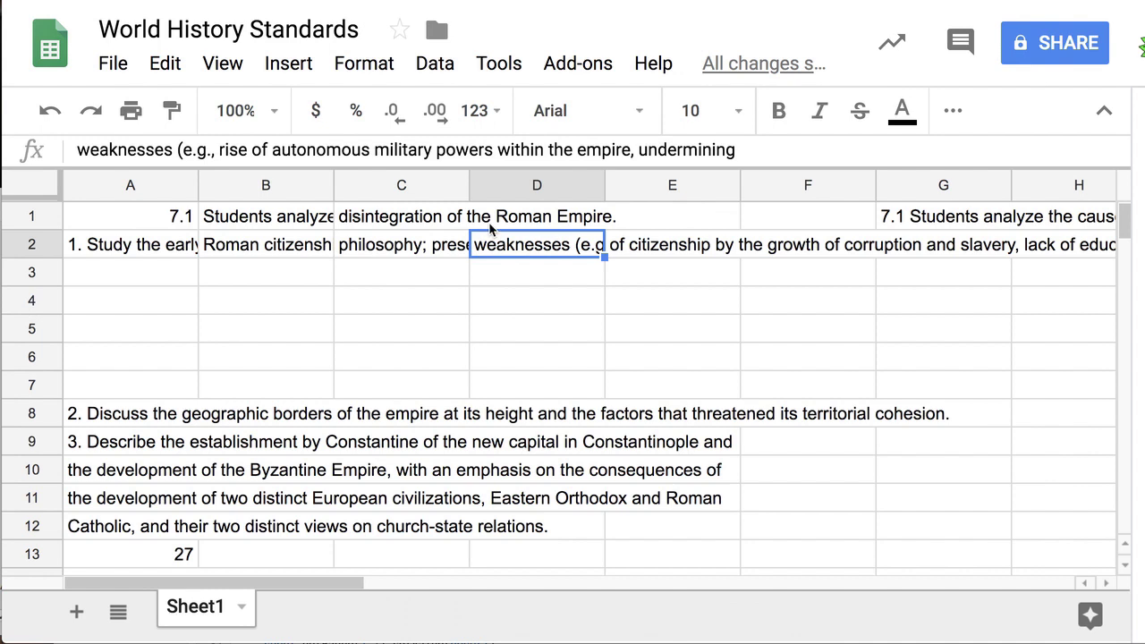
{"action": "left_click", "coordinate": [631, 251]}
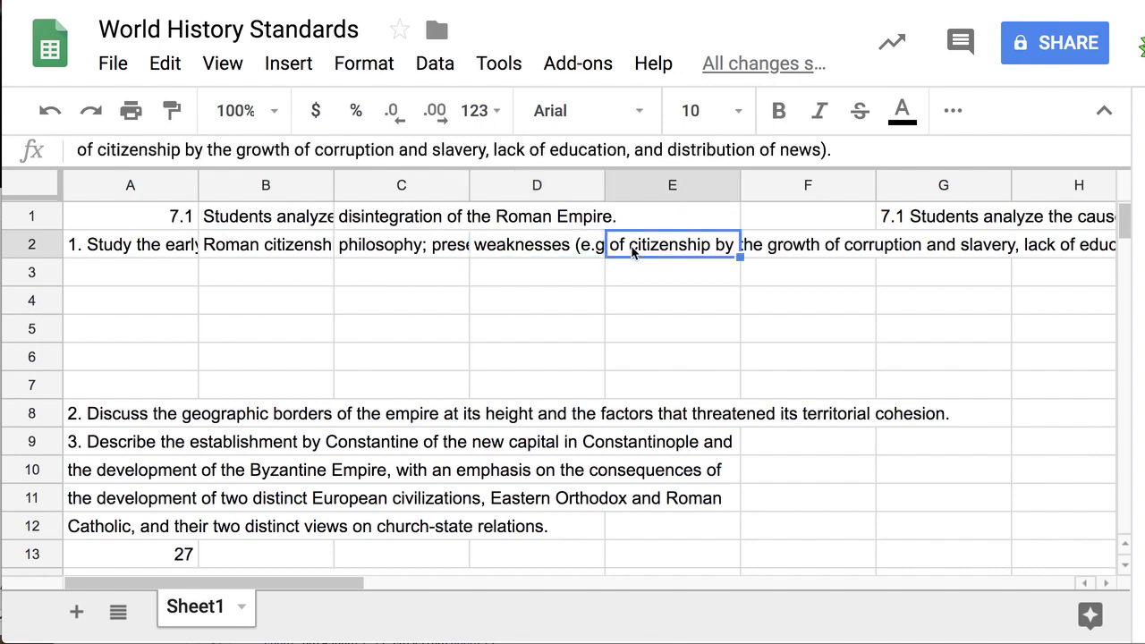
{"action": "left_click", "coordinate": [918, 253]}
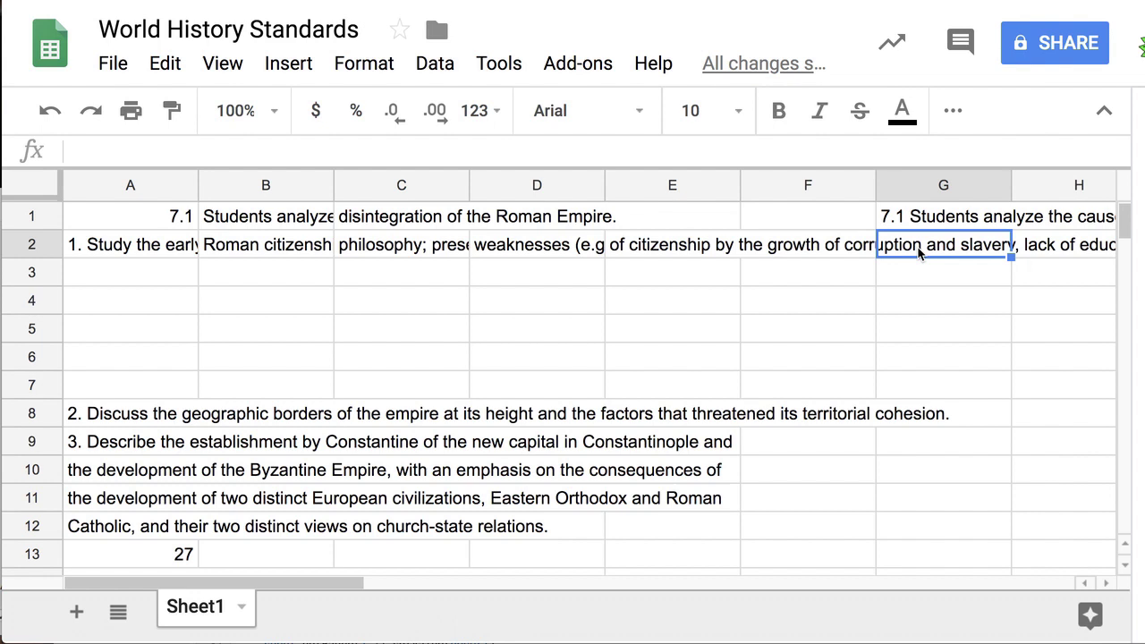
{"action": "type", "text": "="}
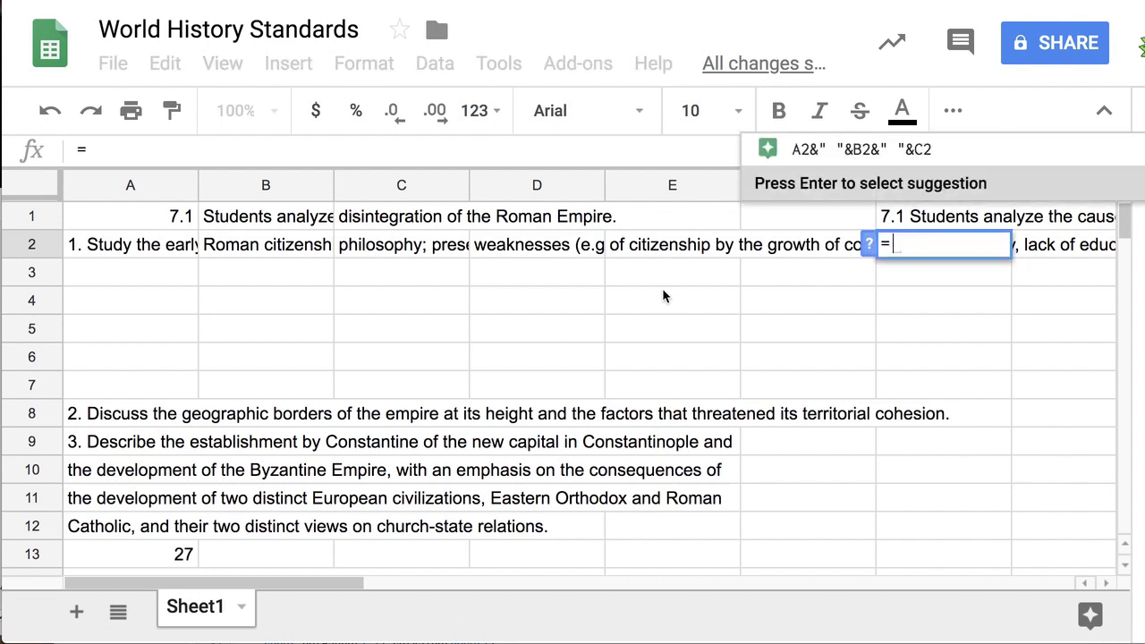
{"action": "left_click", "coordinate": [170, 253]}
{"action": "type", "text": "&"}
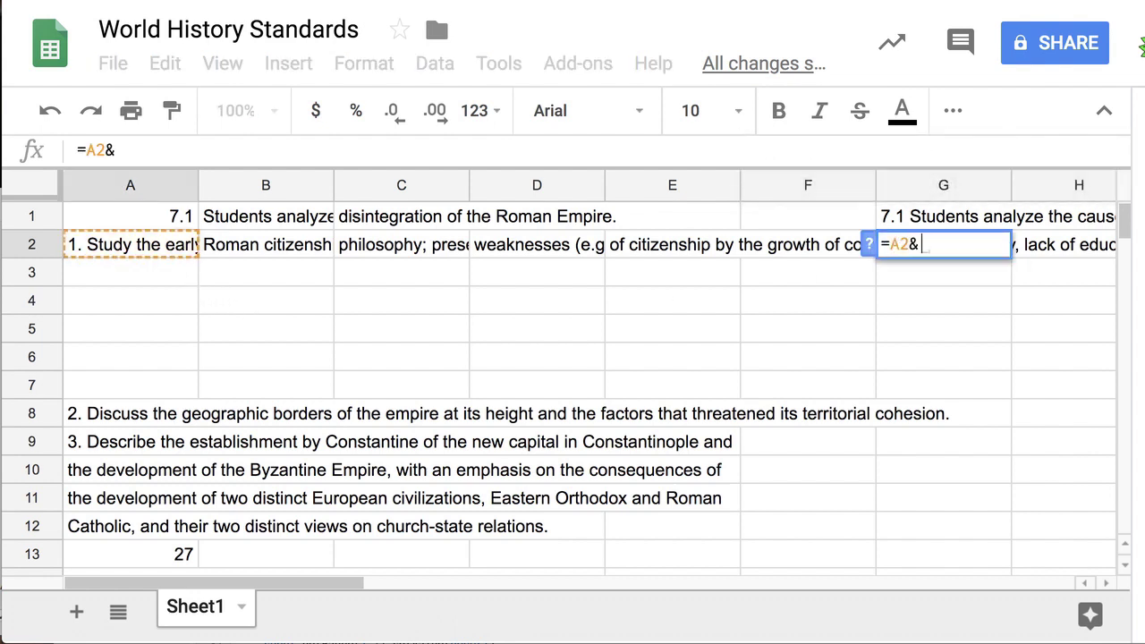
{"action": "type", "text": "\" \""}
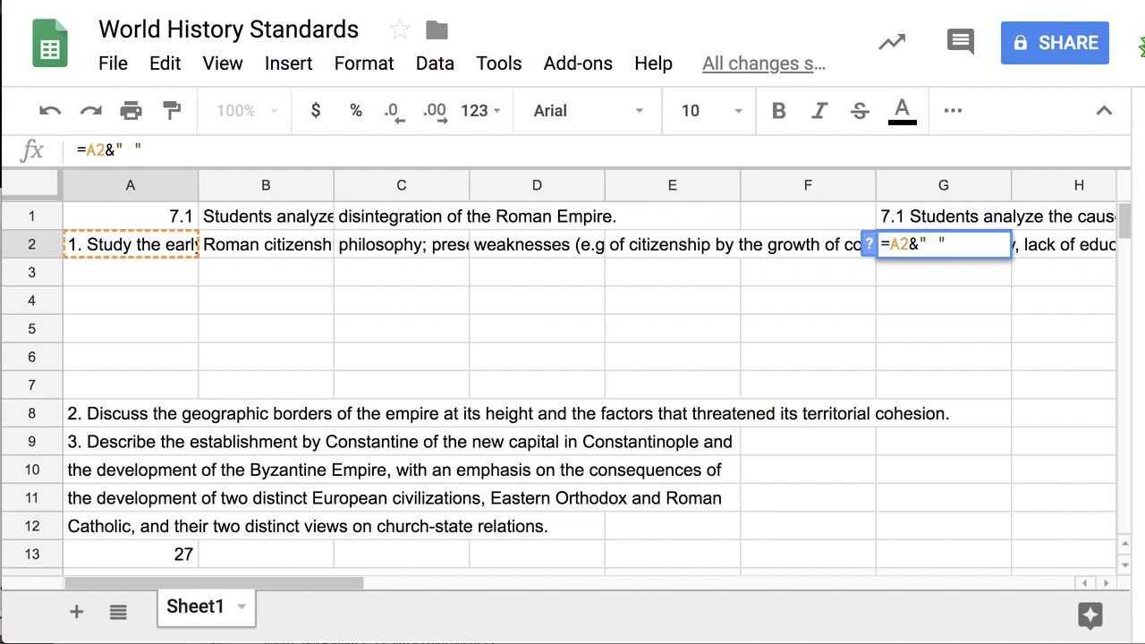
{"action": "type", "text": "&"}
{"action": "left_click", "coordinate": [242, 249]}
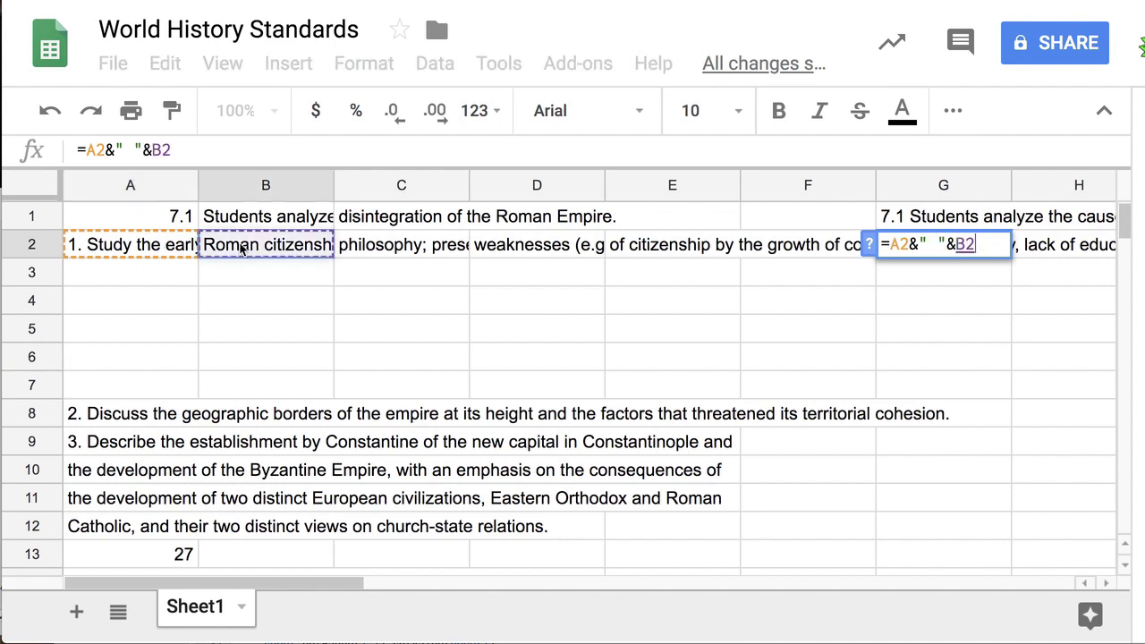
{"action": "type", "text": "&"}
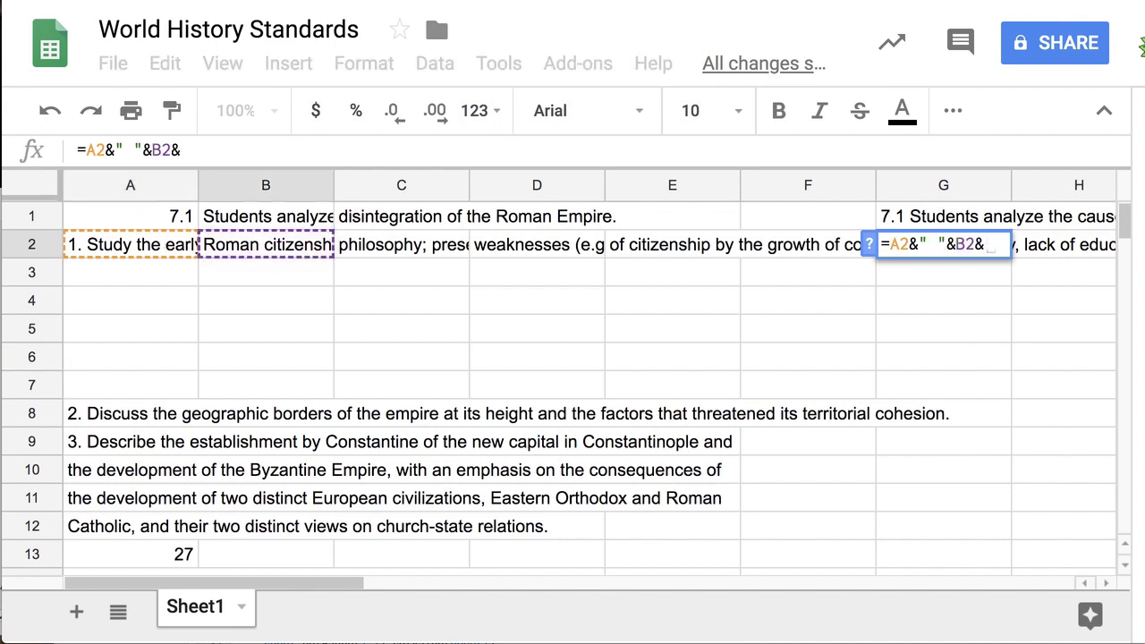
{"action": "type", "text": "\" \"&"}
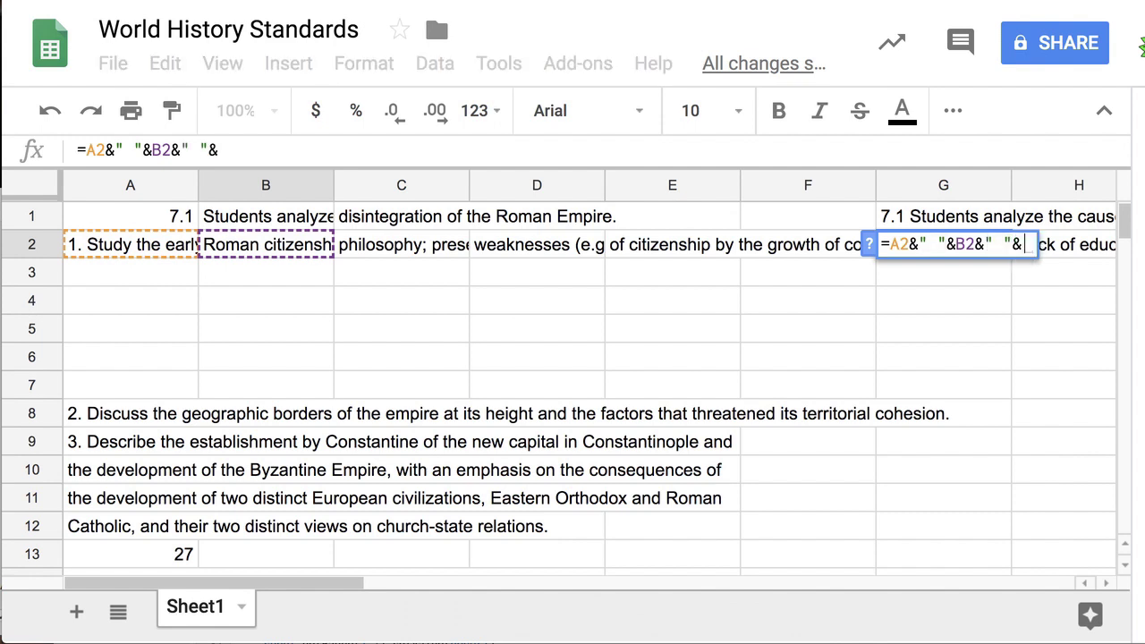
{"action": "left_click", "coordinate": [407, 252]}
{"action": "type", "text": "&\" \""}
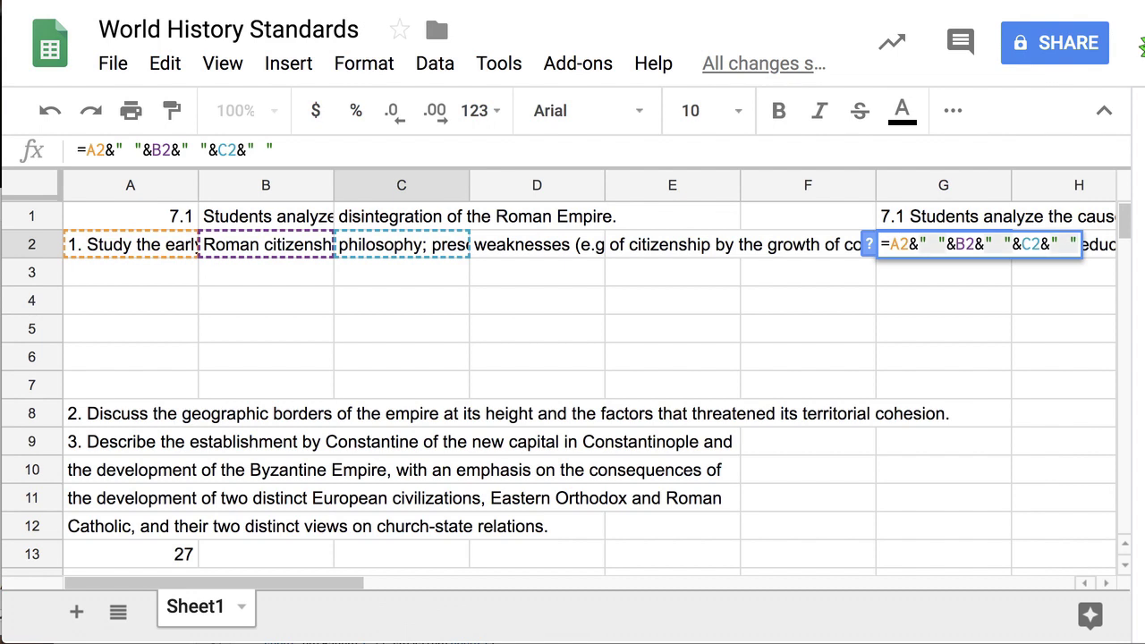
{"action": "type", "text": "&"}
{"action": "left_click", "coordinate": [569, 250]}
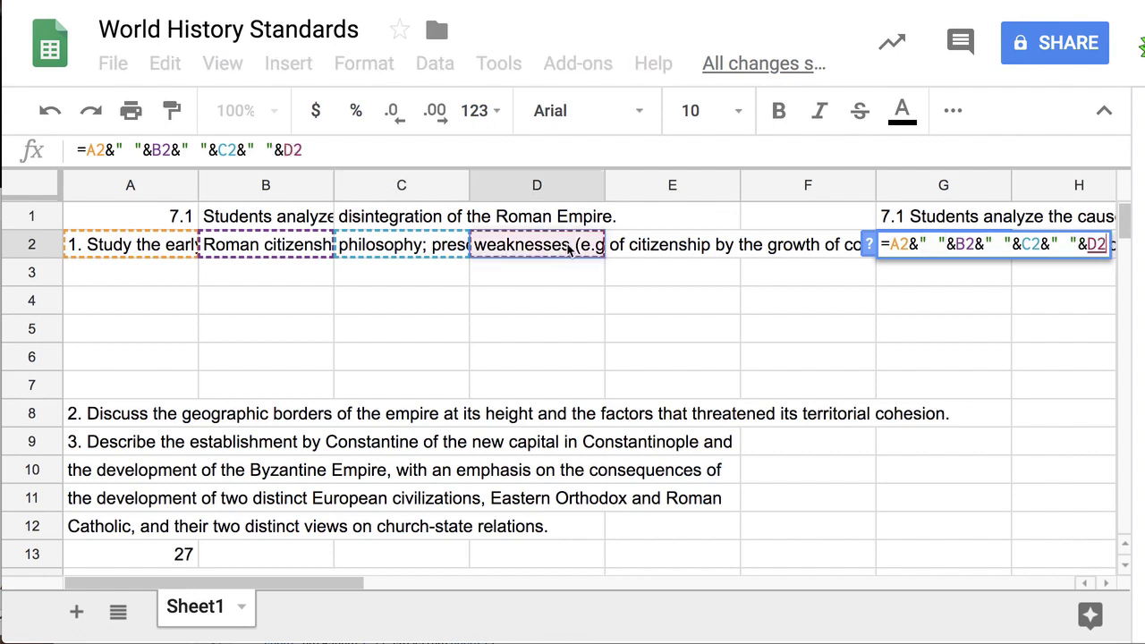
{"action": "type", "text": "&\" \""}
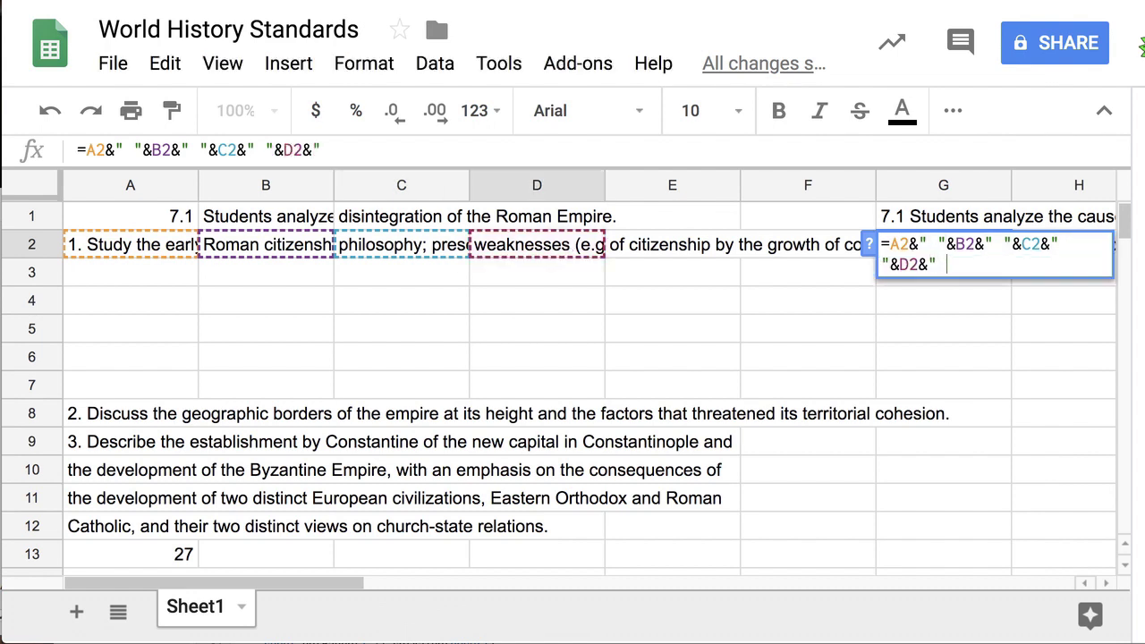
{"action": "type", "text": "&"}
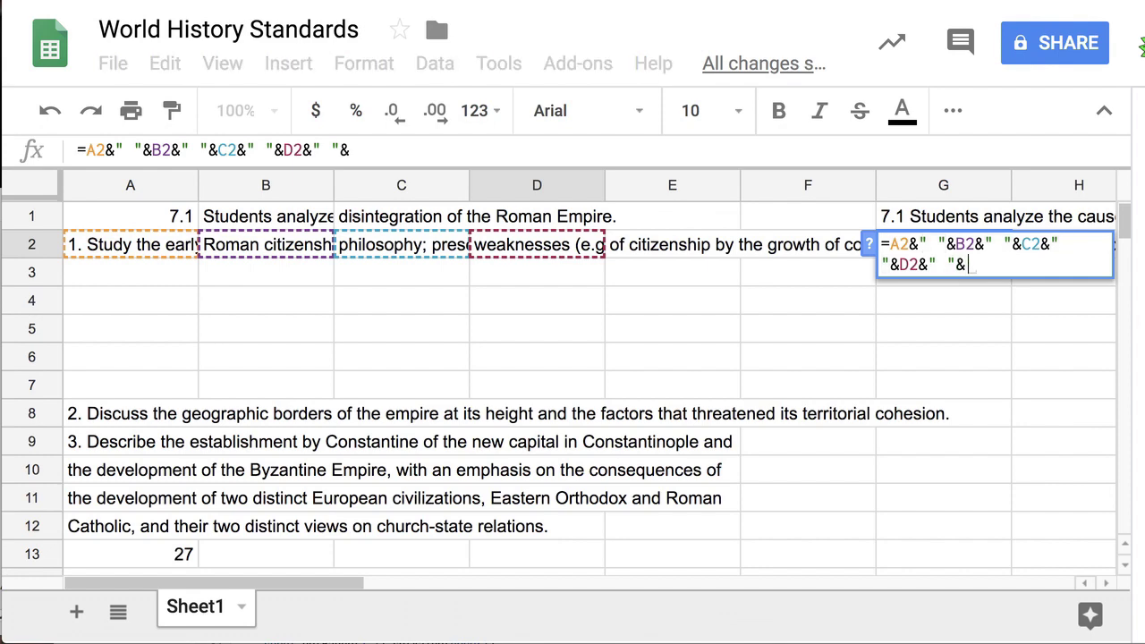
{"action": "left_click", "coordinate": [710, 254]}
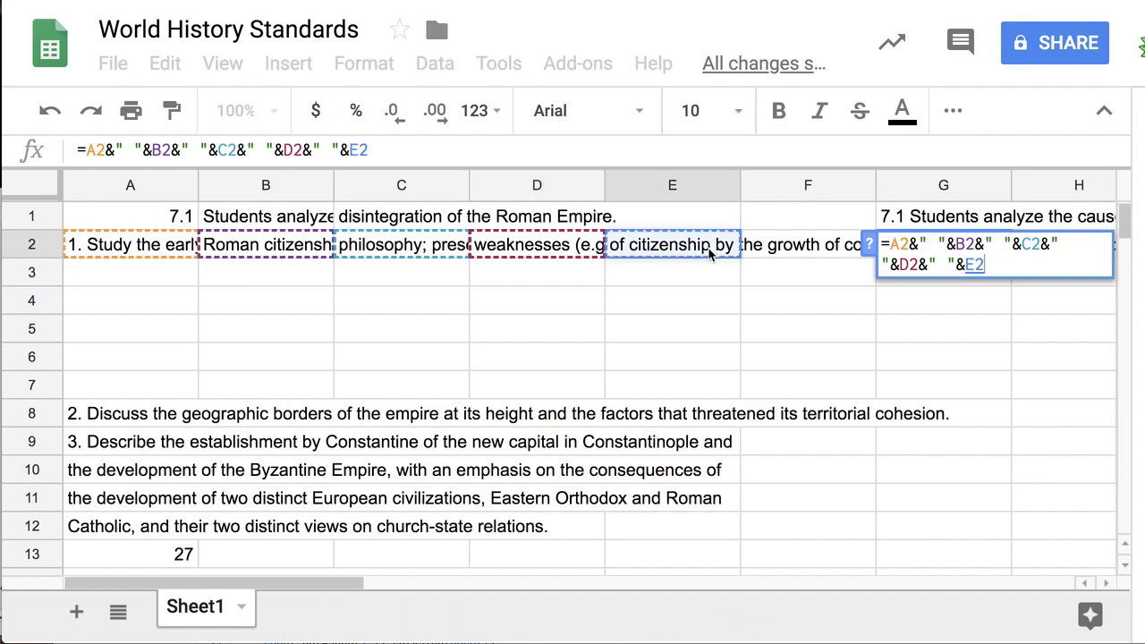
{"action": "key", "text": "Return"}
{"action": "scroll", "coordinate": [776, 286], "scroll_direction": "right", "scroll_amount": 5}
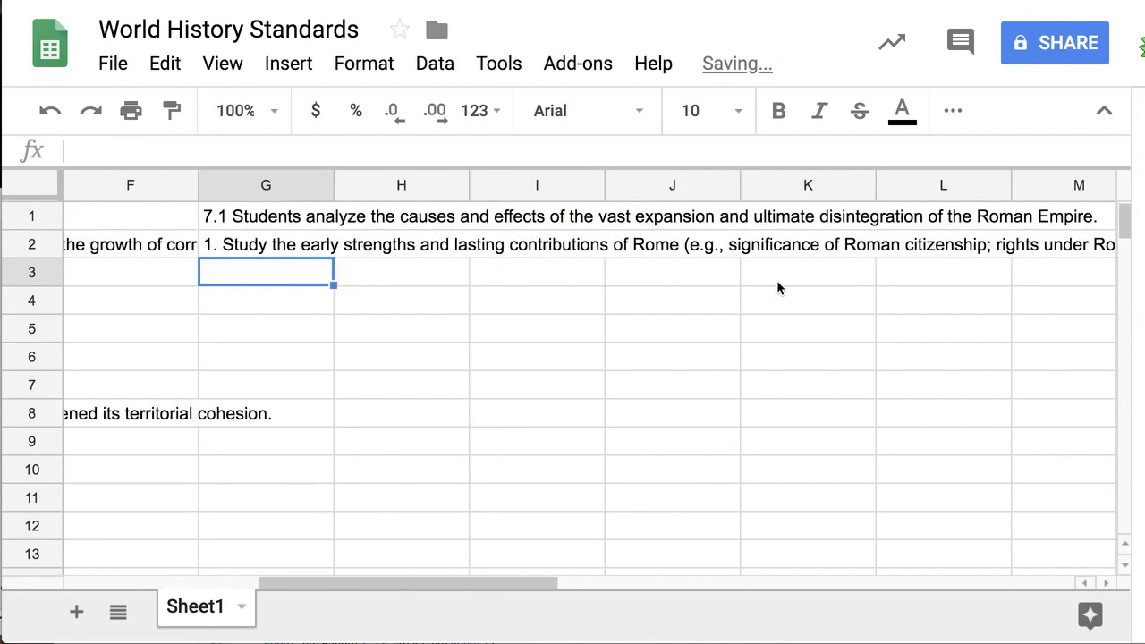
{"action": "scroll", "coordinate": [776, 284], "scroll_direction": "right", "scroll_amount": 13}
{"action": "scroll", "coordinate": [777, 288], "scroll_direction": "right", "scroll_amount": 1}
{"action": "scroll", "coordinate": [777, 286], "scroll_direction": "left", "scroll_amount": 19}
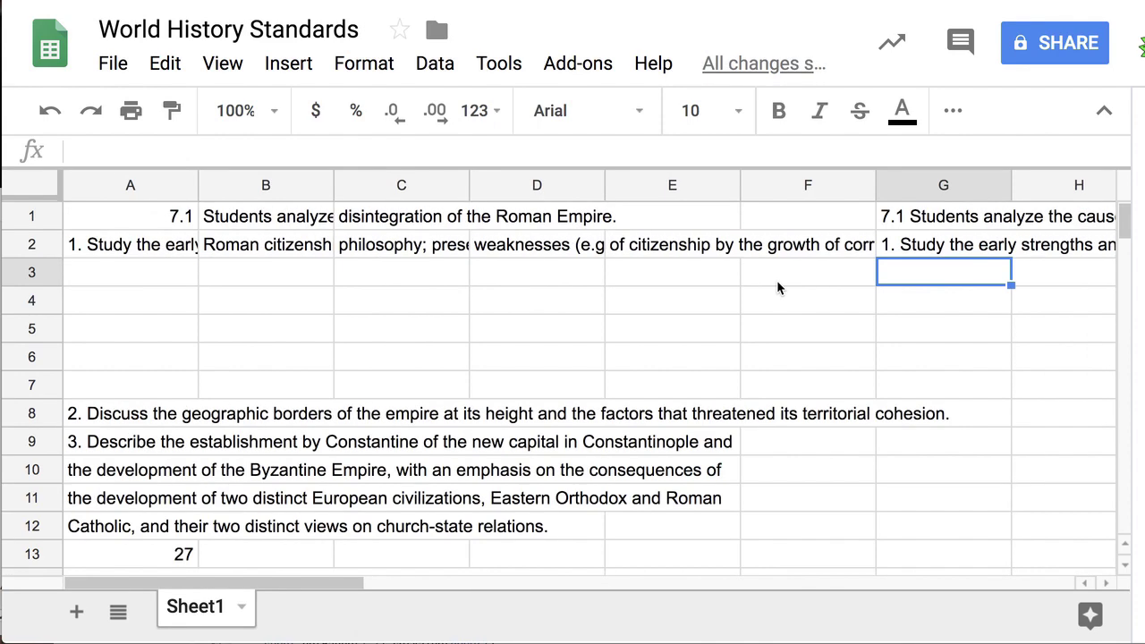
Move substandard 2 from cell A8 to A3 and the first line of substandard 3 from A9 to A4
{"action": "left_click", "coordinate": [129, 420]}
{"action": "left_click_drag", "start_coordinate": [134, 404], "coordinate": [144, 273]}
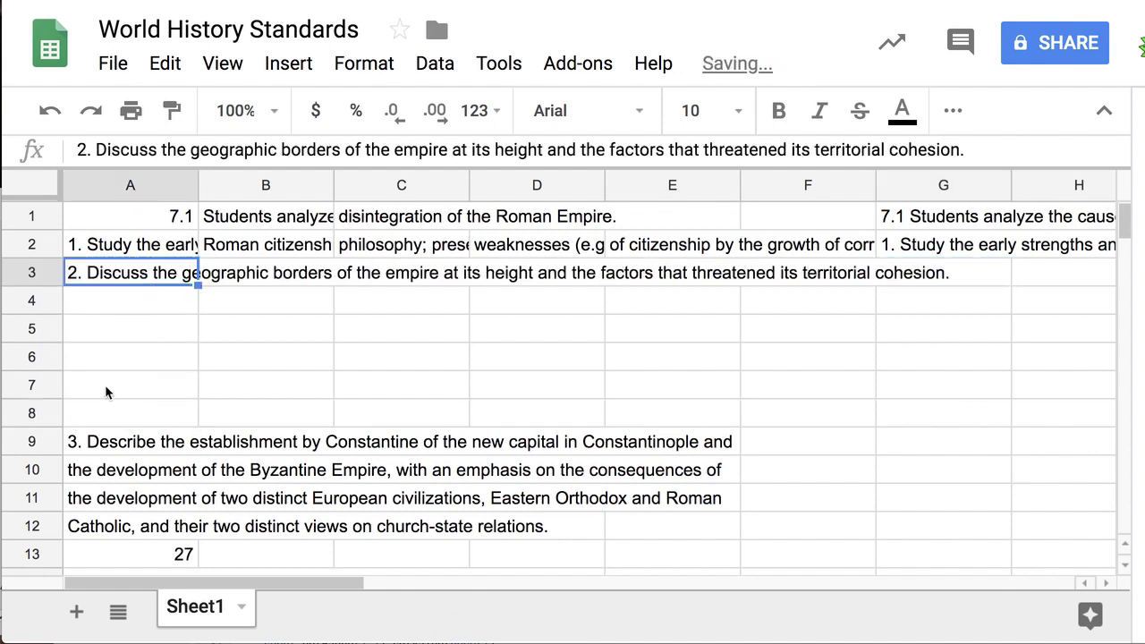
{"action": "left_click", "coordinate": [177, 442]}
{"action": "left_click_drag", "start_coordinate": [174, 429], "coordinate": [177, 299]}
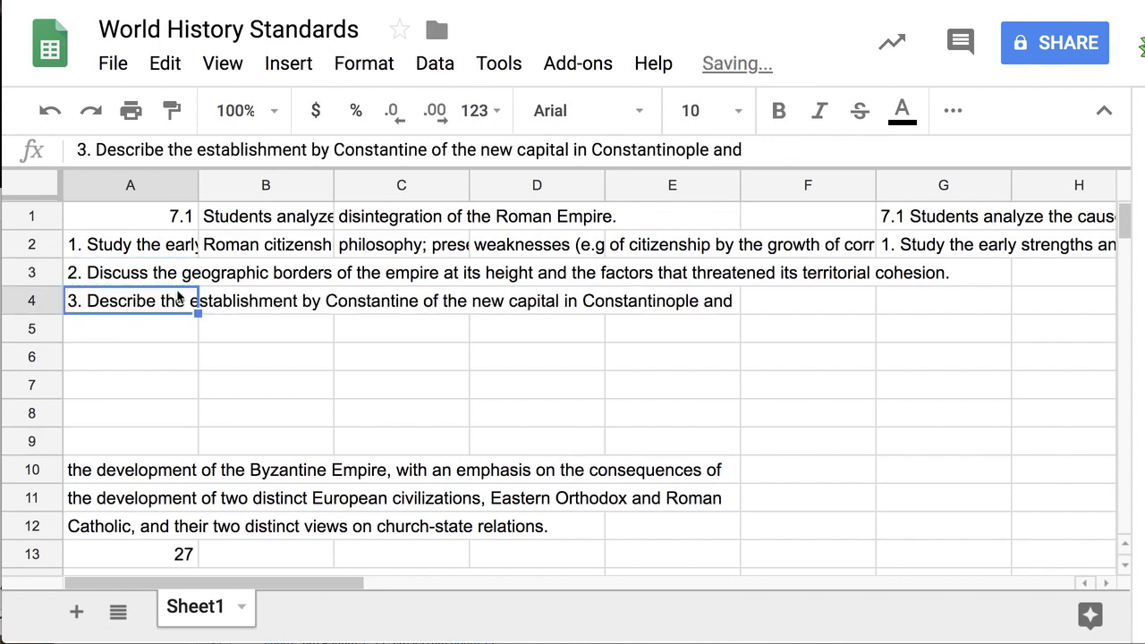
Move the remaining three lines of substandard 3 from cells A10 through A12 into B4, C4 and D4
{"action": "left_click", "coordinate": [128, 473]}
{"action": "left_click_drag", "start_coordinate": [128, 461], "coordinate": [284, 309]}
{"action": "left_click", "coordinate": [147, 515]}
{"action": "left_click_drag", "start_coordinate": [143, 484], "coordinate": [399, 304]}
{"action": "left_click", "coordinate": [138, 531]}
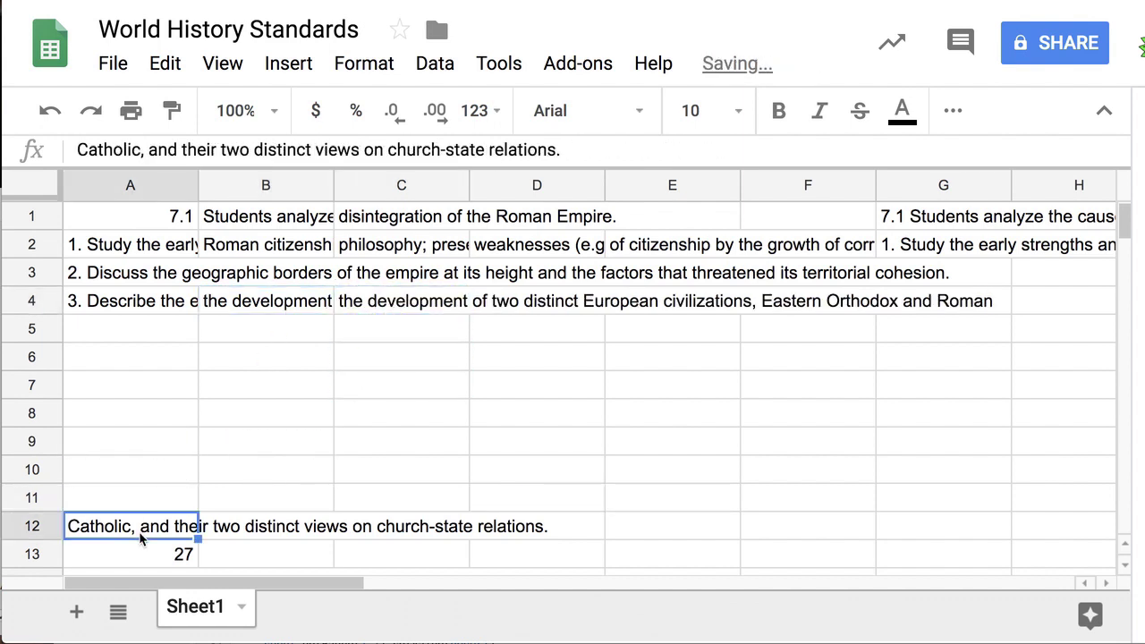
{"action": "left_click_drag", "start_coordinate": [142, 513], "coordinate": [558, 310]}
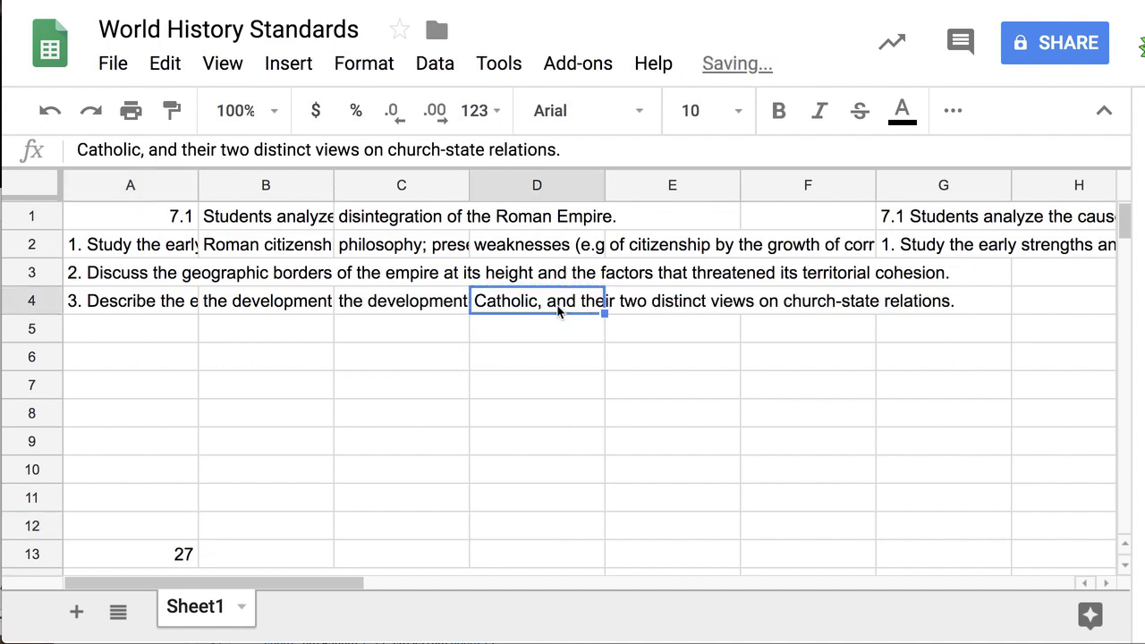
Enter the formula =A4&" "&B4&" "&C4&" "&D4 in cell G4 to join the four parts of substandard 3
{"action": "left_click", "coordinate": [984, 308]}
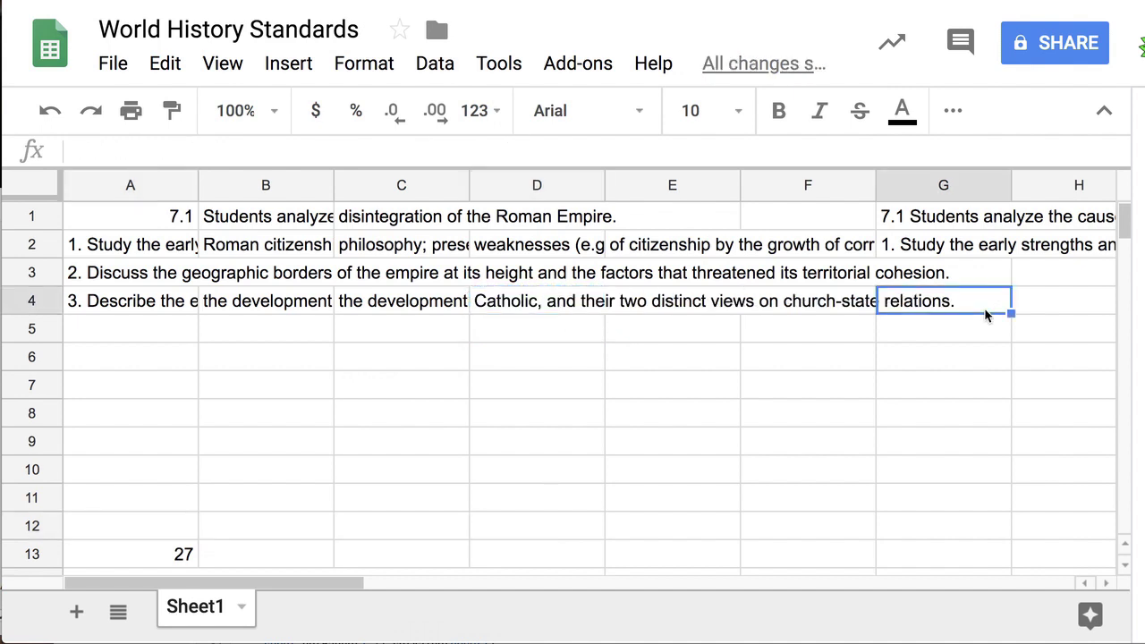
{"action": "type", "text": "="}
{"action": "left_click", "coordinate": [144, 302]}
{"action": "type", "text": "&\" \""}
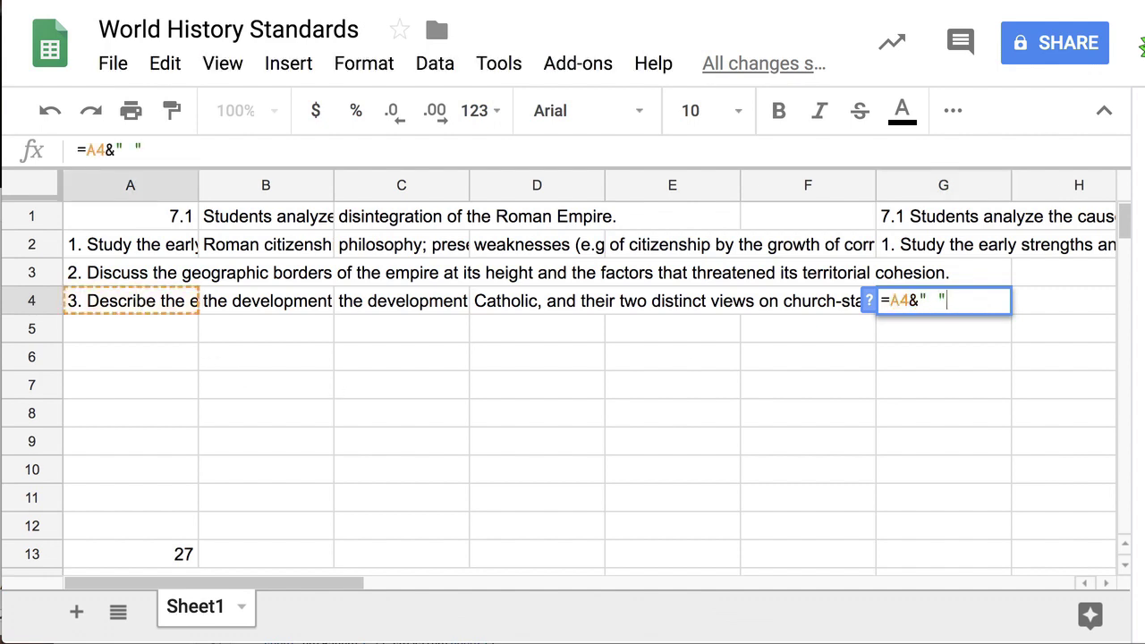
{"action": "type", "text": "&"}
{"action": "left_click", "coordinate": [231, 306]}
{"action": "type", "text": "&"}
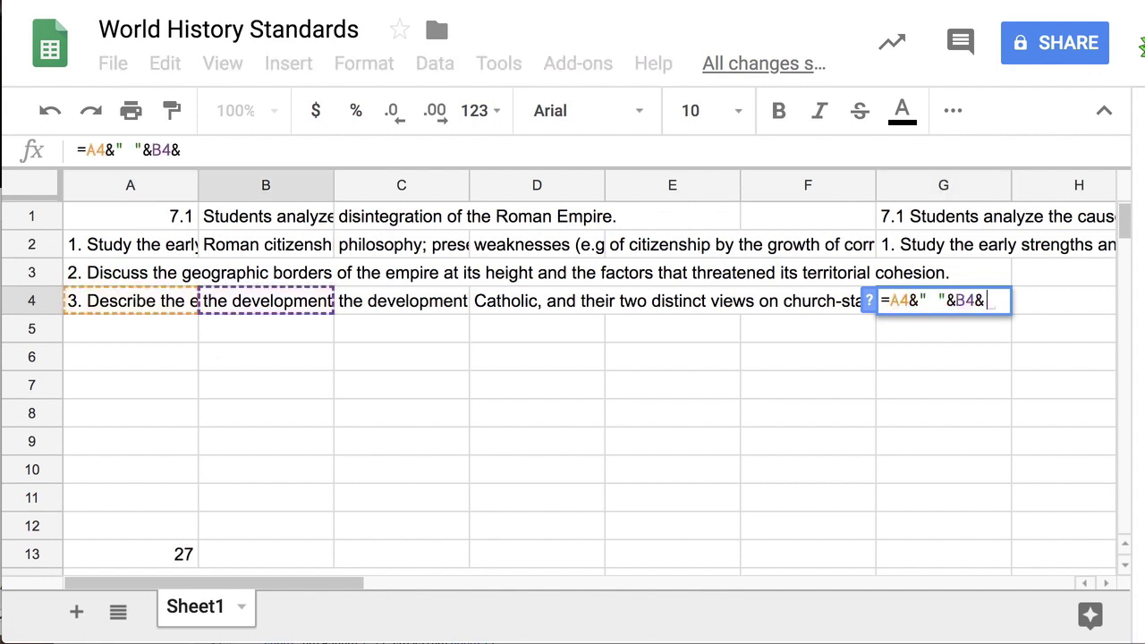
{"action": "type", "text": "\" \"&"}
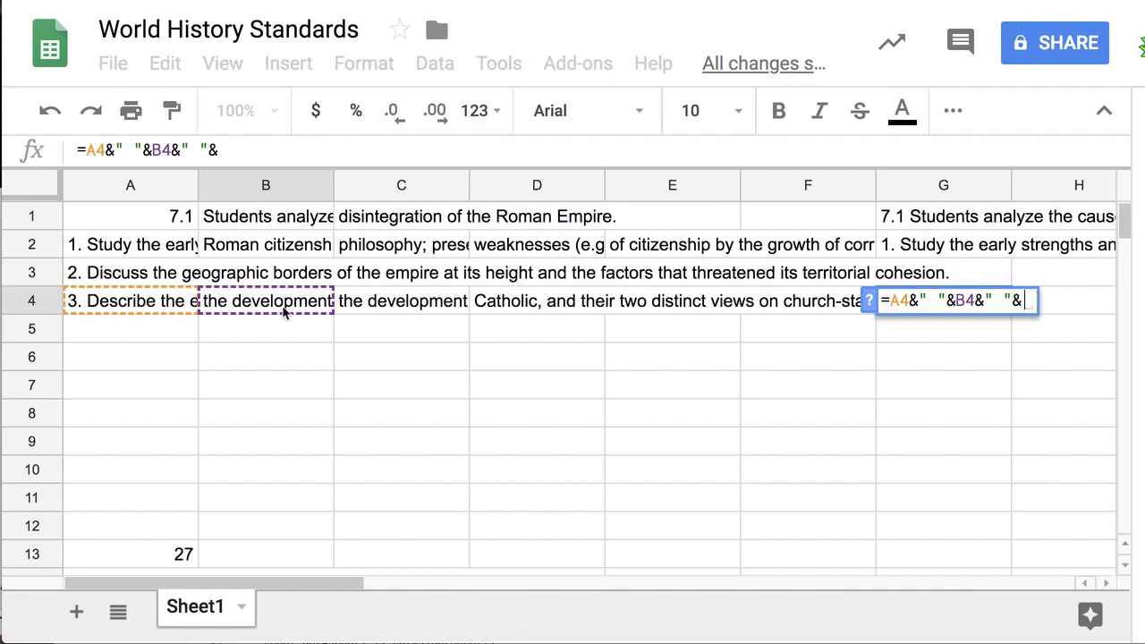
{"action": "left_click", "coordinate": [385, 306]}
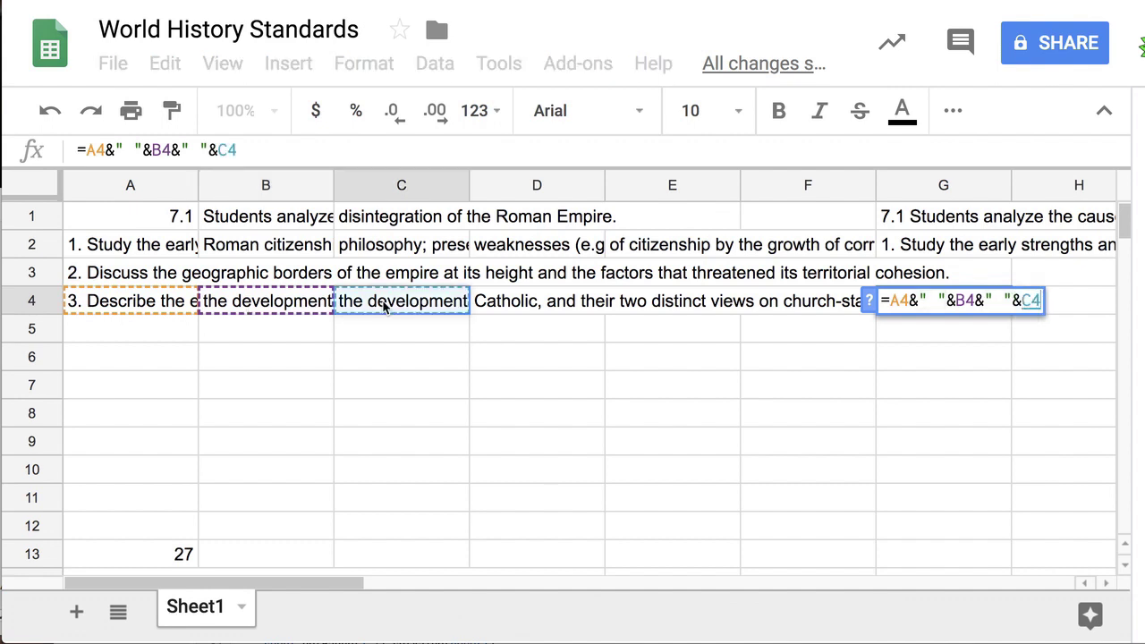
{"action": "type", "text": "&\" \"&"}
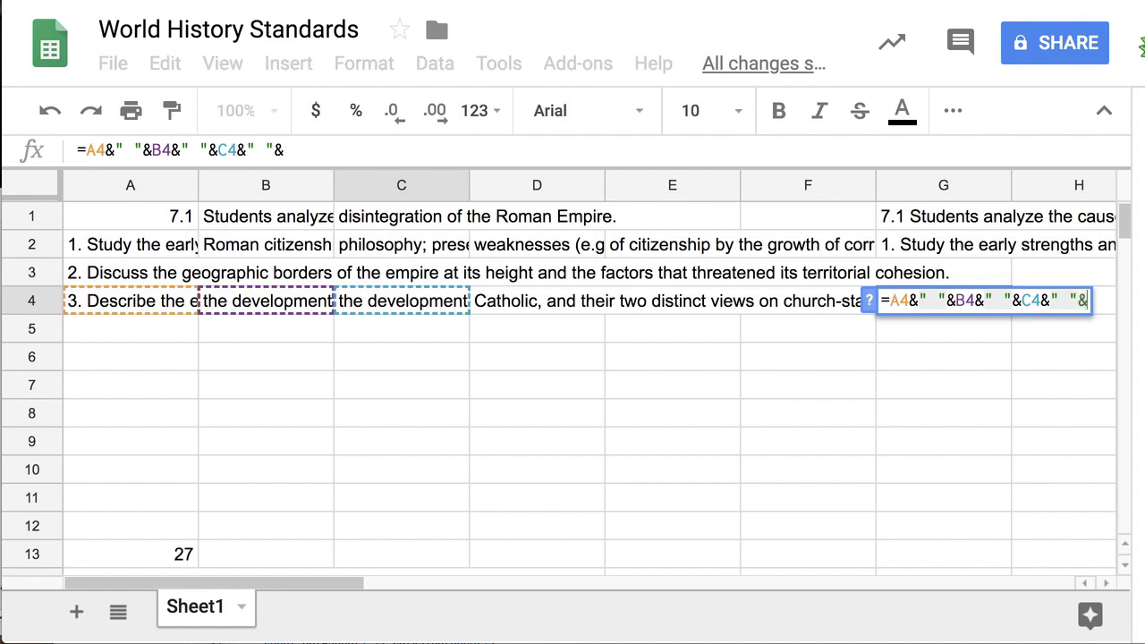
{"action": "left_click", "coordinate": [564, 306]}
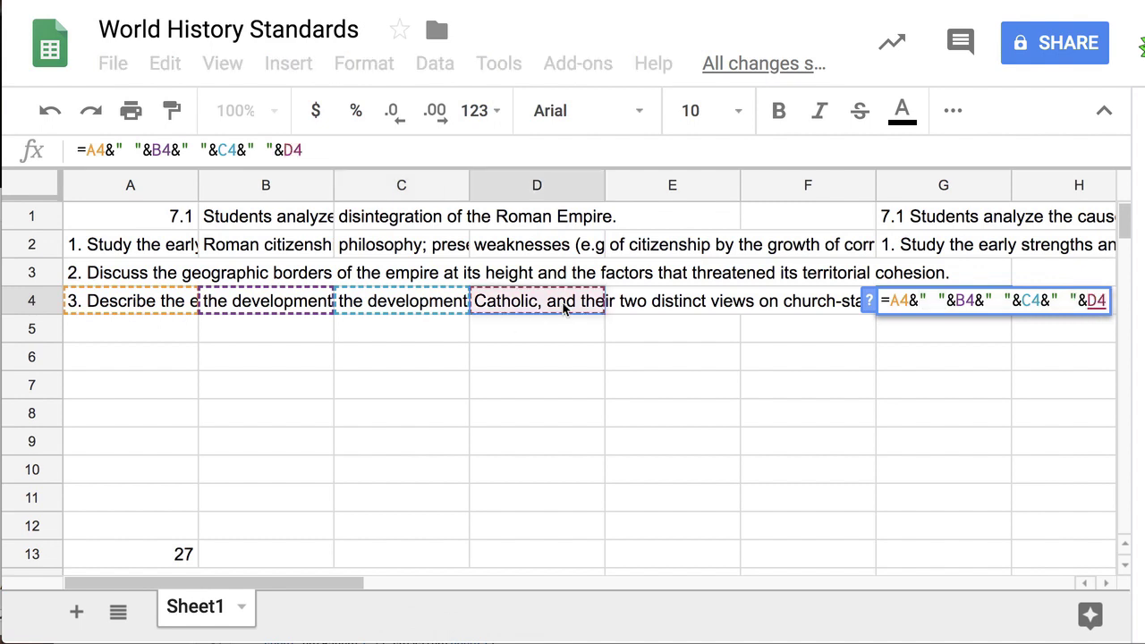
{"action": "key", "text": "Return"}
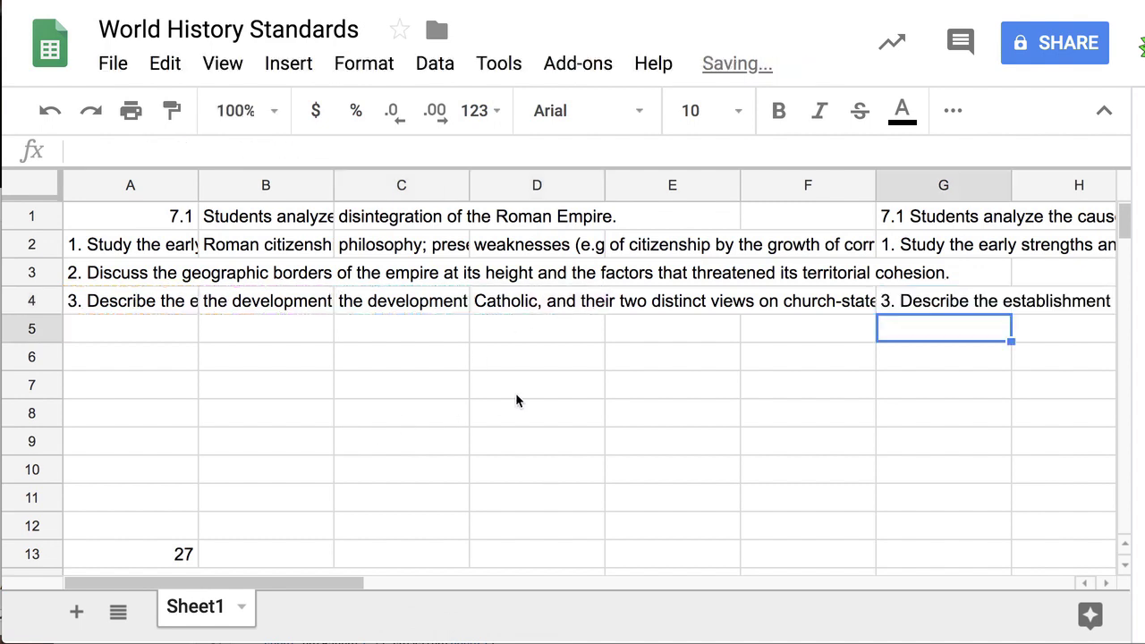
Delete rows 5 through 15, covering the emptied rows, page numbers and the California Department of Education footer
{"action": "scroll", "coordinate": [516, 400], "scroll_direction": "down", "scroll_amount": 1}
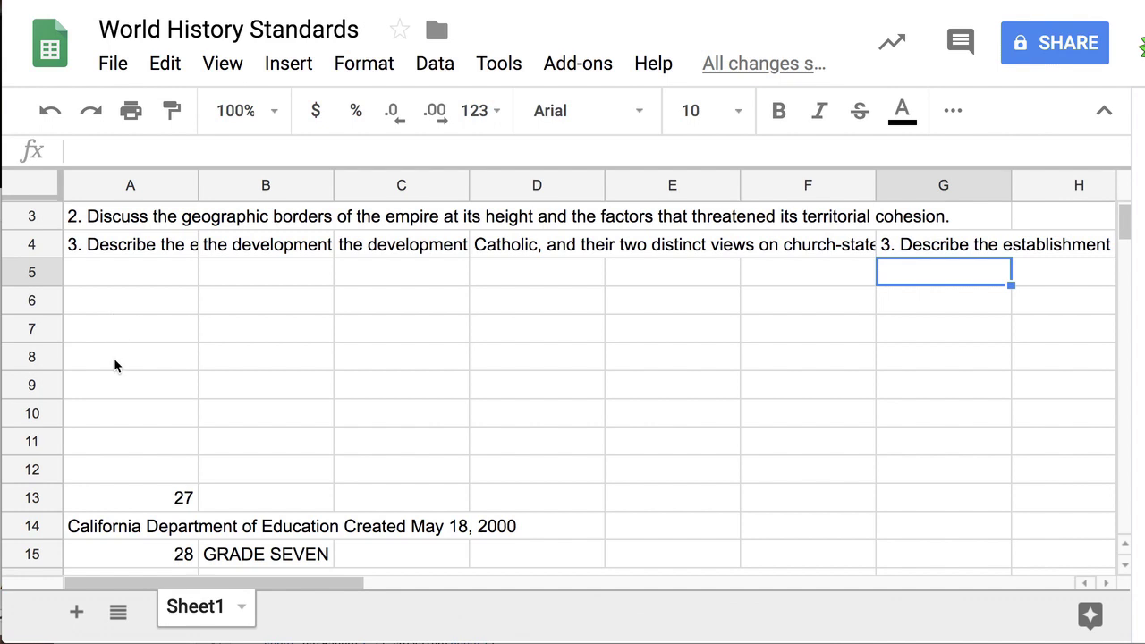
{"action": "left_click", "coordinate": [112, 508]}
{"action": "left_click", "coordinate": [129, 534]}
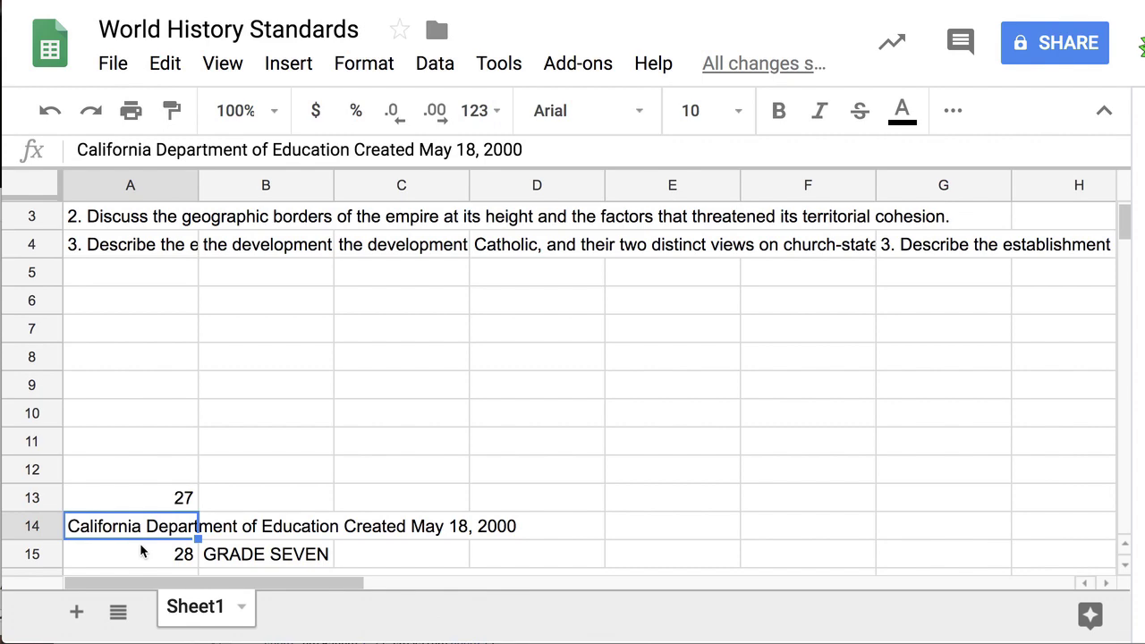
{"action": "left_click", "coordinate": [34, 554]}
{"action": "left_click", "coordinate": [41, 300], "text": "shift"}
{"action": "left_click", "coordinate": [44, 270], "text": "shift"}
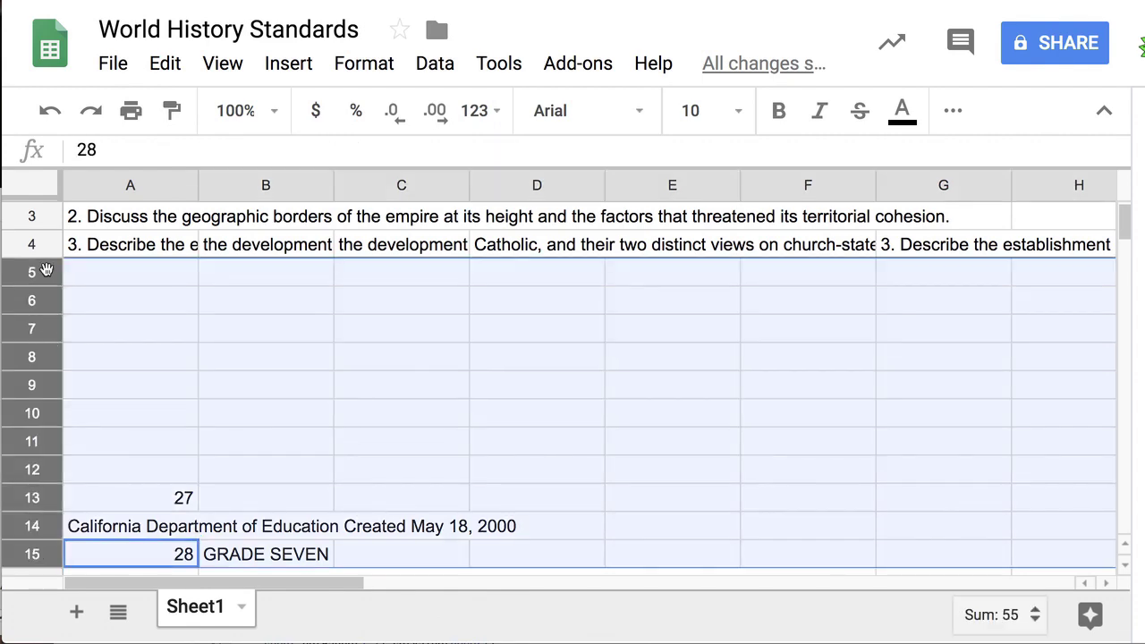
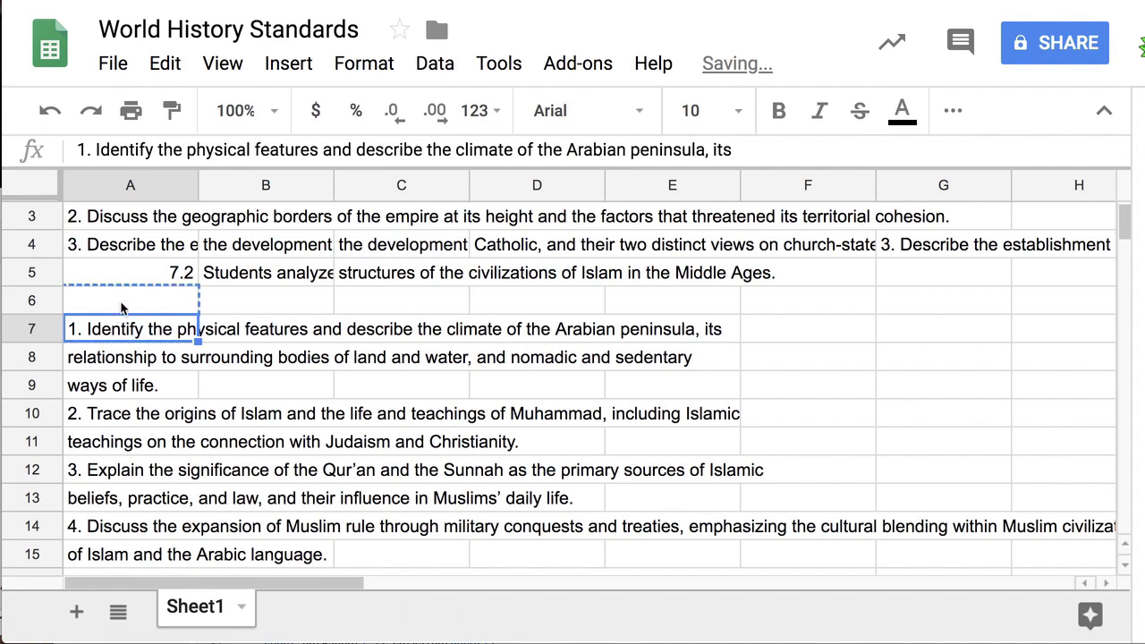
Move the three text fragments of standard 7.2's substandard 1 from cells A7 through A9 into A6, B6 and C6
{"action": "left_click", "coordinate": [118, 351]}
{"action": "left_click_drag", "start_coordinate": [115, 346], "coordinate": [245, 304]}
{"action": "left_click", "coordinate": [141, 386]}
{"action": "left_click_drag", "start_coordinate": [140, 372], "coordinate": [382, 308]}
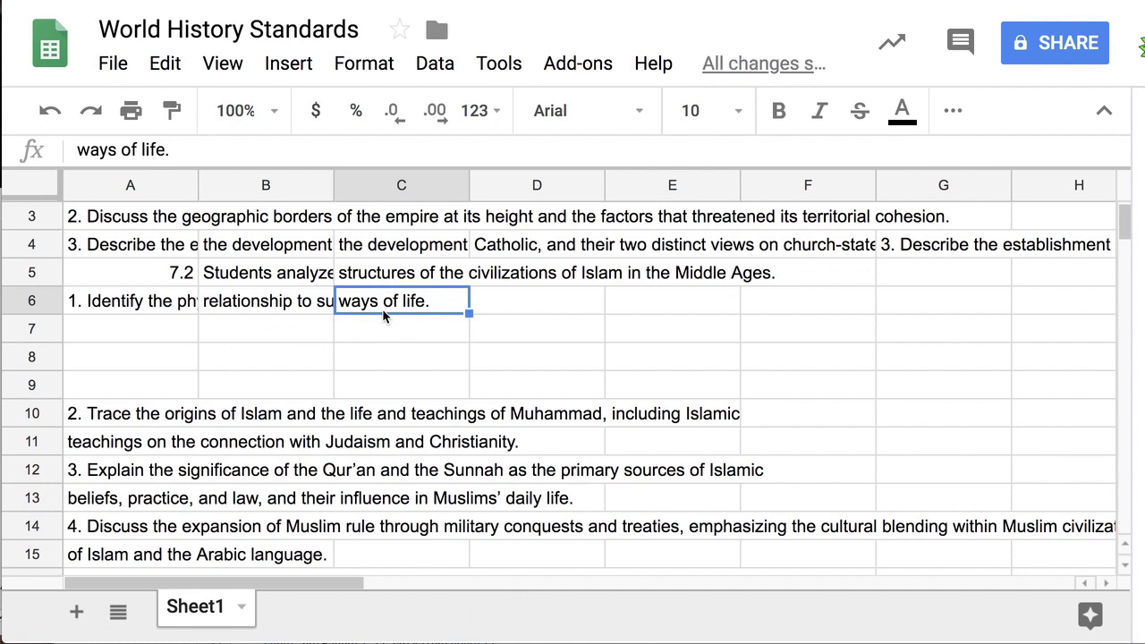
Fill the joining formula from G2 down through G9 and check the cell references in G6
{"action": "scroll", "coordinate": [779, 310], "scroll_direction": "up", "scroll_amount": 2}
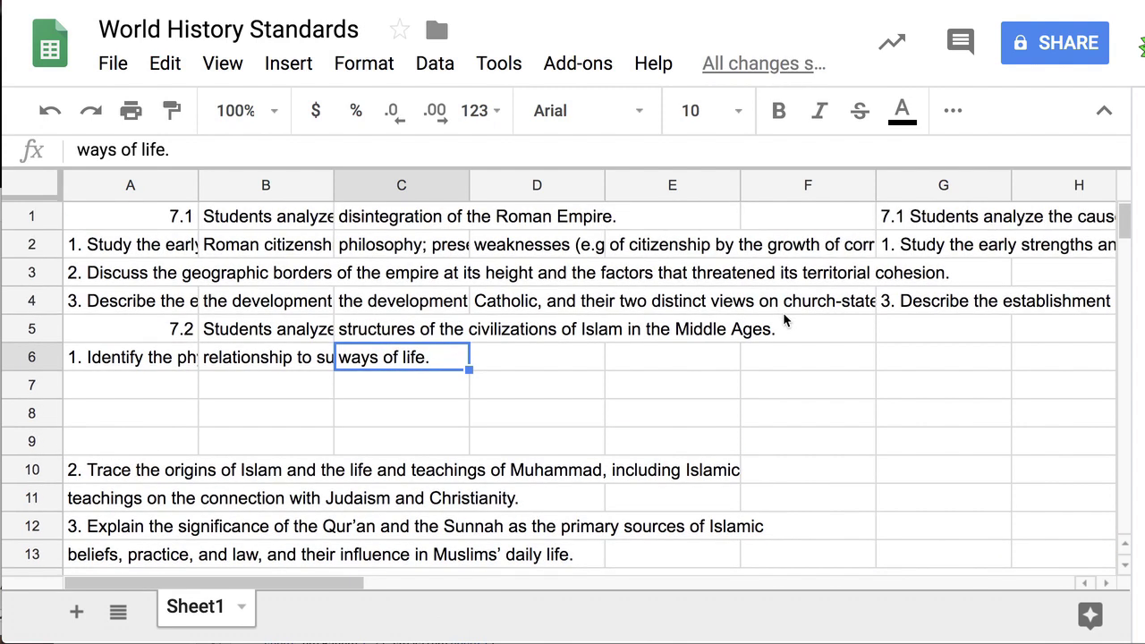
{"action": "right_click", "coordinate": [782, 312]}
{"action": "left_click", "coordinate": [930, 253]}
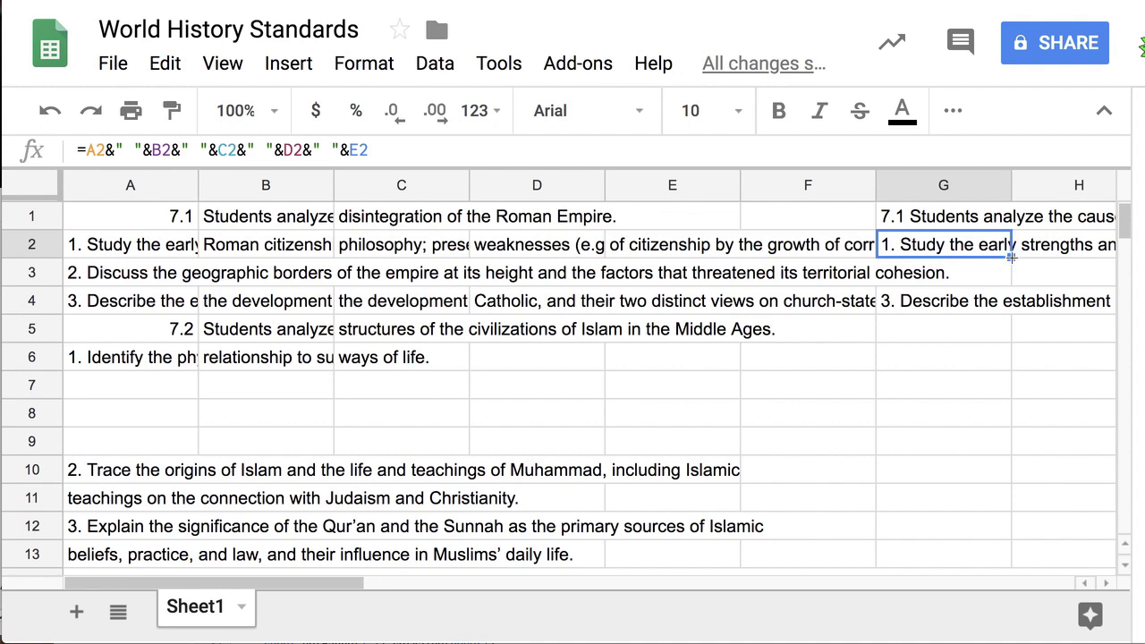
{"action": "left_click_drag", "start_coordinate": [1011, 270], "coordinate": [1004, 436]}
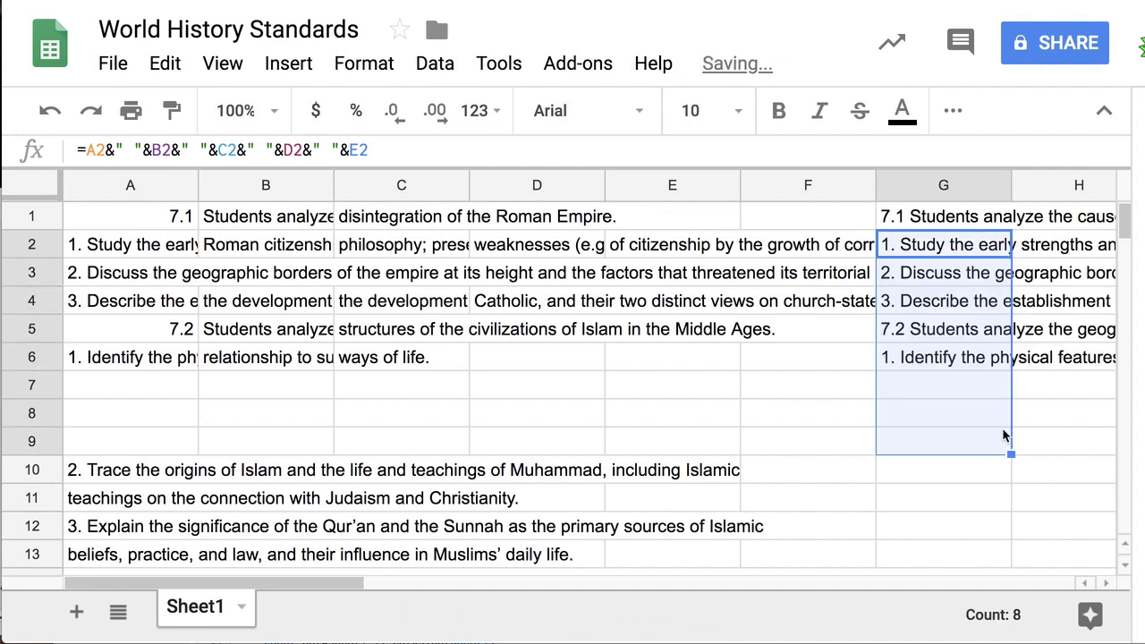
{"action": "double_click", "coordinate": [982, 363]}
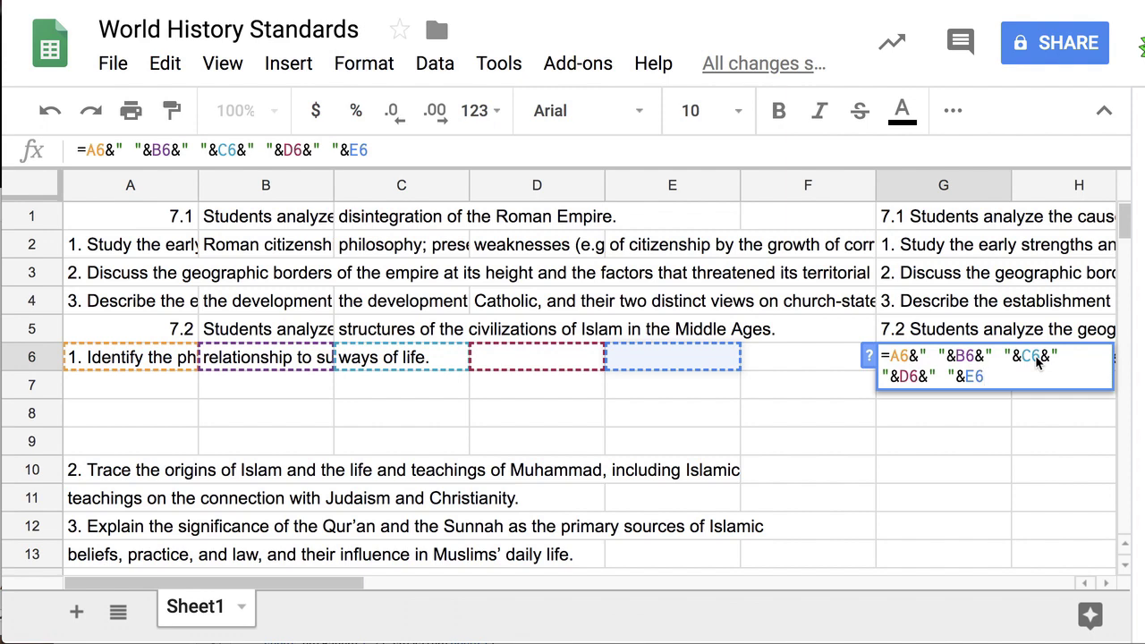
{"action": "key", "text": "Return"}
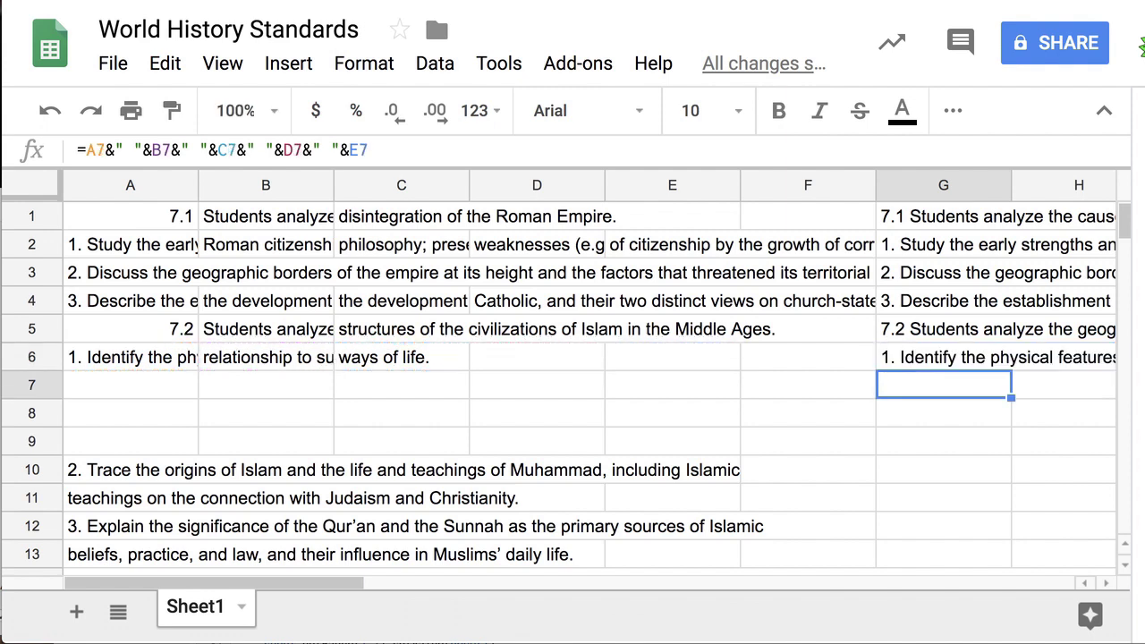
Move the two lines of standard 7.2's substandard 2 from cells A10 and A11 into A7 and B7
{"action": "left_click", "coordinate": [167, 459]}
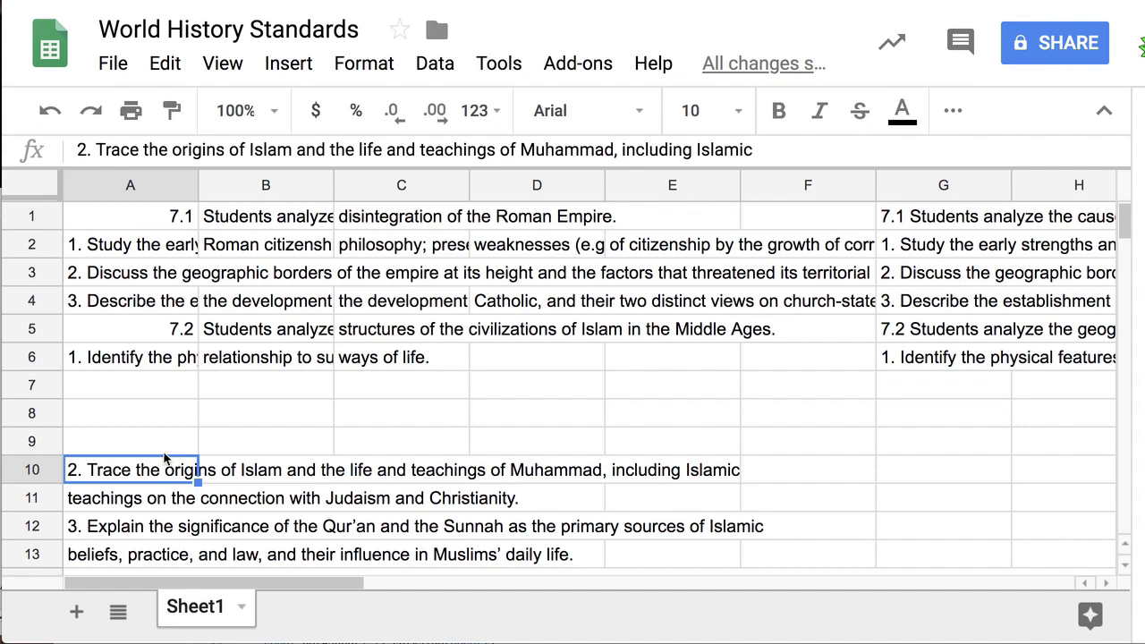
{"action": "left_click_drag", "start_coordinate": [164, 459], "coordinate": [161, 385]}
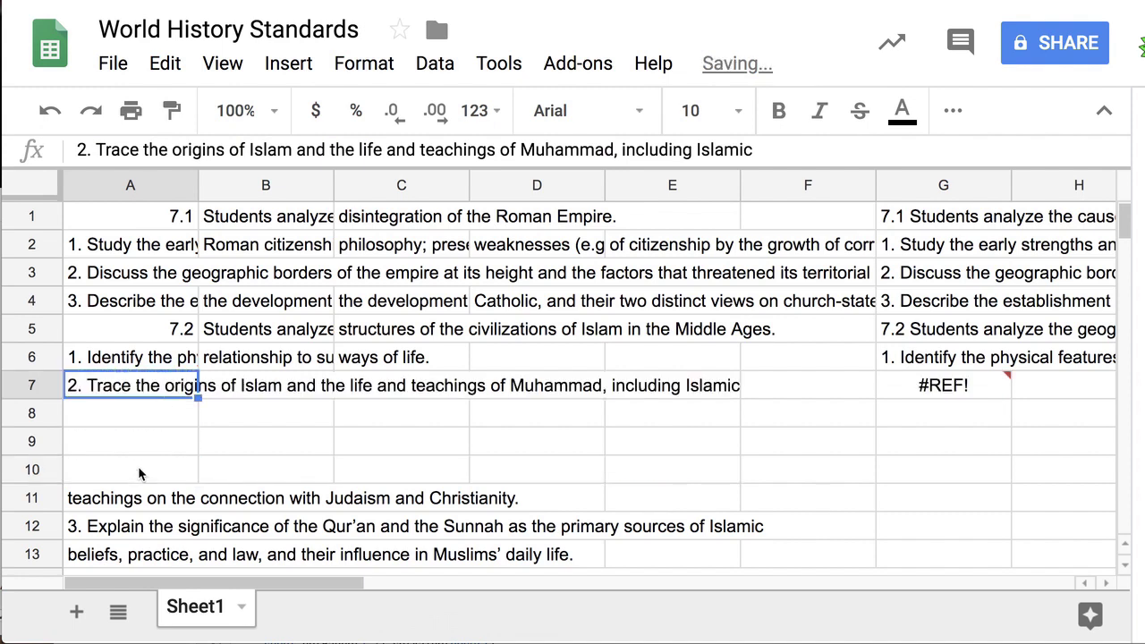
{"action": "left_click", "coordinate": [134, 501]}
{"action": "left_click_drag", "start_coordinate": [132, 485], "coordinate": [286, 376]}
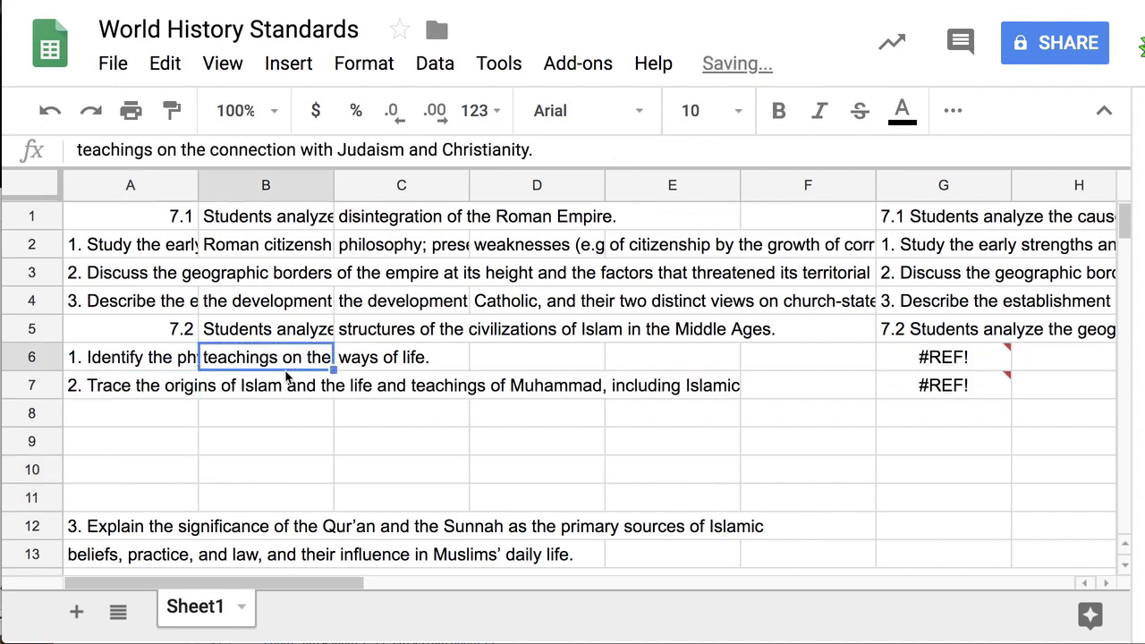
{"action": "key", "text": "ctrl+z"}
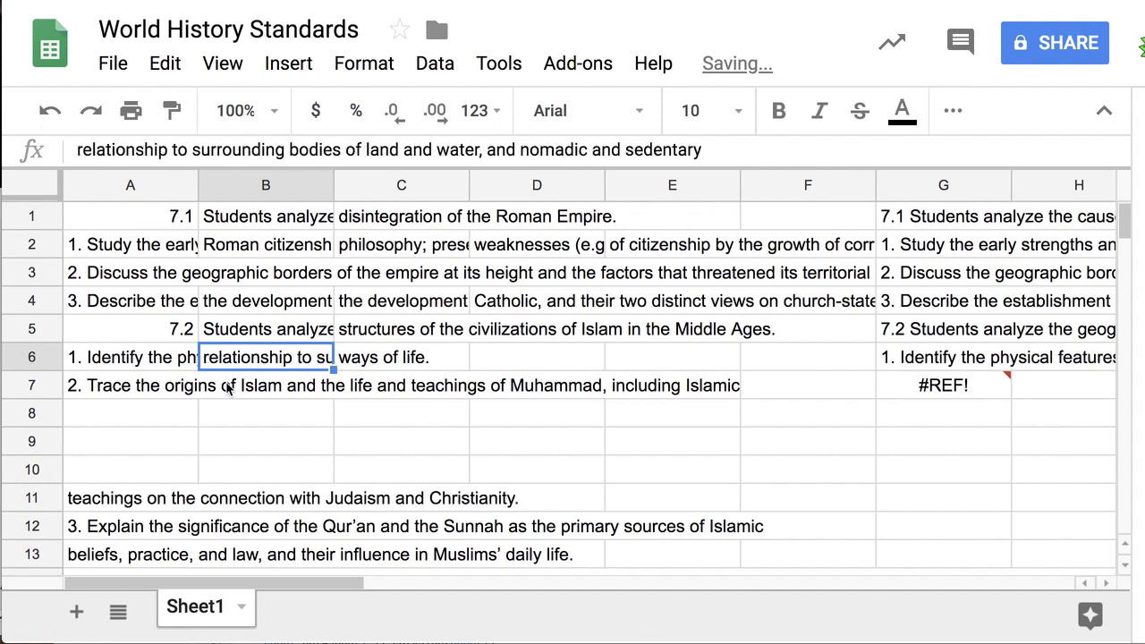
{"action": "left_click", "coordinate": [175, 501]}
{"action": "left_click_drag", "start_coordinate": [165, 484], "coordinate": [280, 395]}
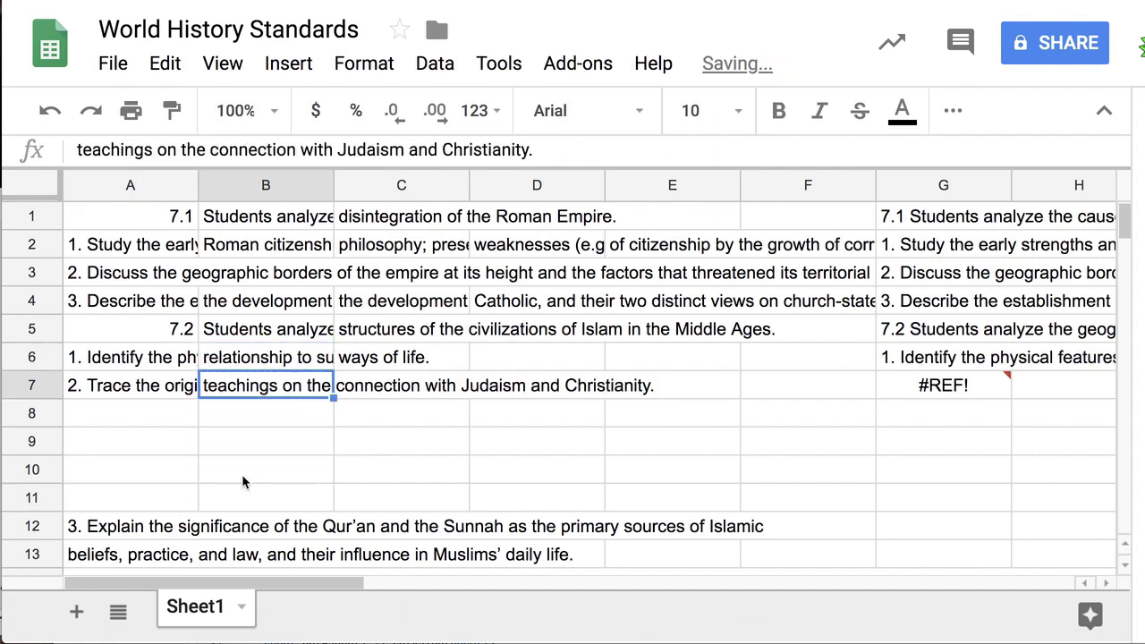
Move the two lines of standard 7.2's substandard 3 from cells A12 and A13 into A8 and B8
{"action": "left_click", "coordinate": [153, 525]}
{"action": "left_click_drag", "start_coordinate": [153, 511], "coordinate": [149, 421]}
{"action": "left_click", "coordinate": [121, 555]}
{"action": "left_click_drag", "start_coordinate": [120, 540], "coordinate": [264, 420]}
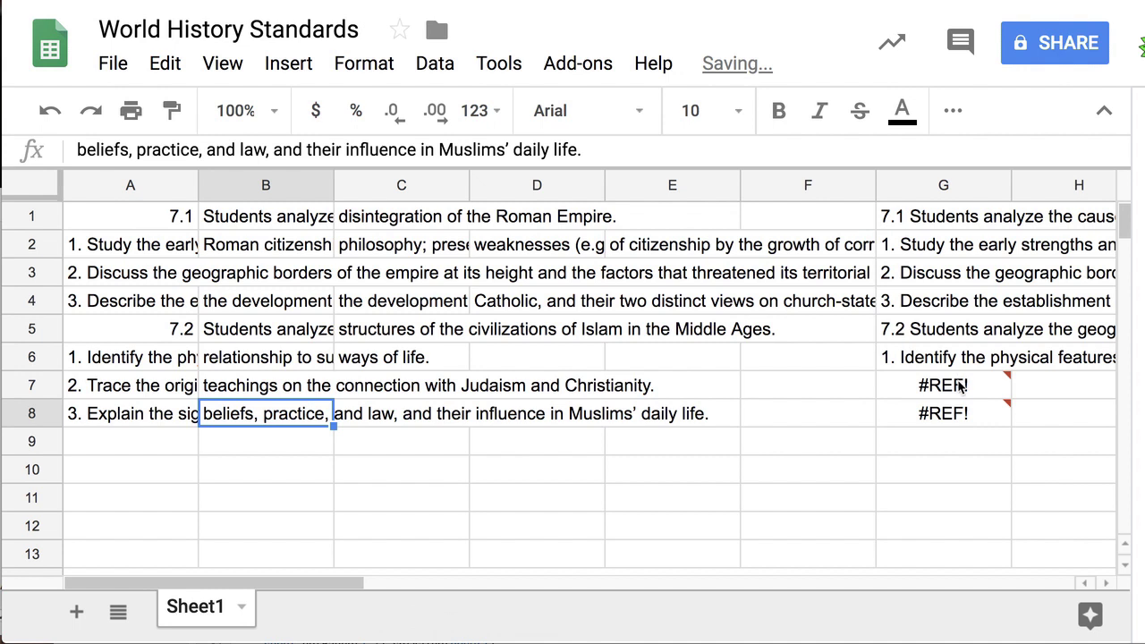
Replace the broken-reference formulas in G7 and G8 by filling the joining formula down from G6
{"action": "left_click_drag", "start_coordinate": [954, 385], "coordinate": [958, 417]}
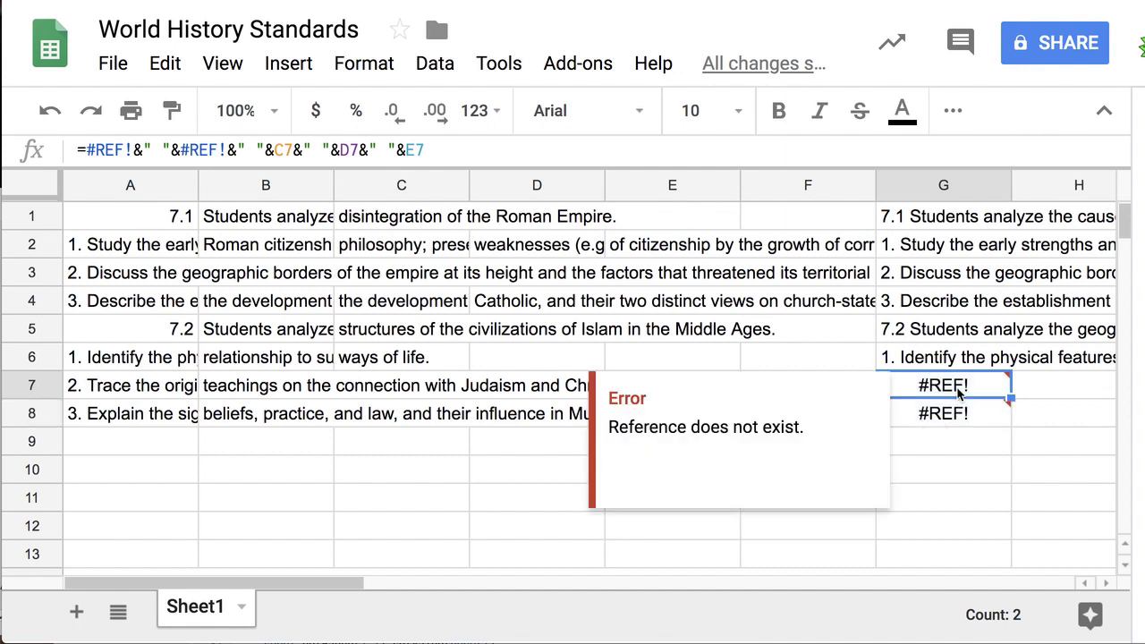
{"action": "double_click", "coordinate": [956, 387]}
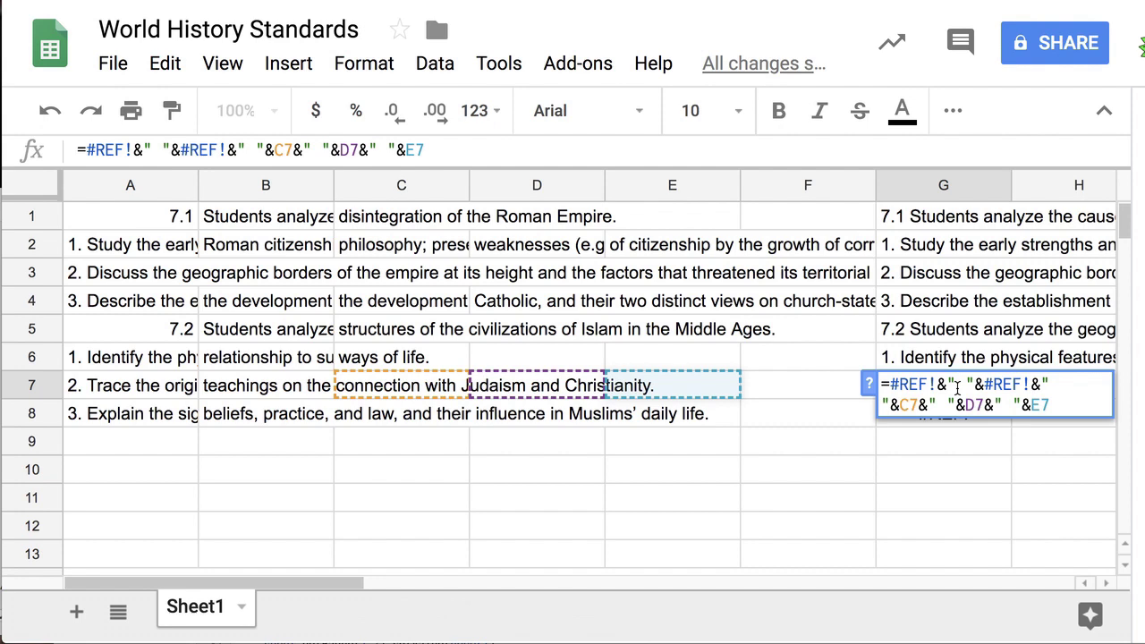
{"action": "key", "text": "Escape"}
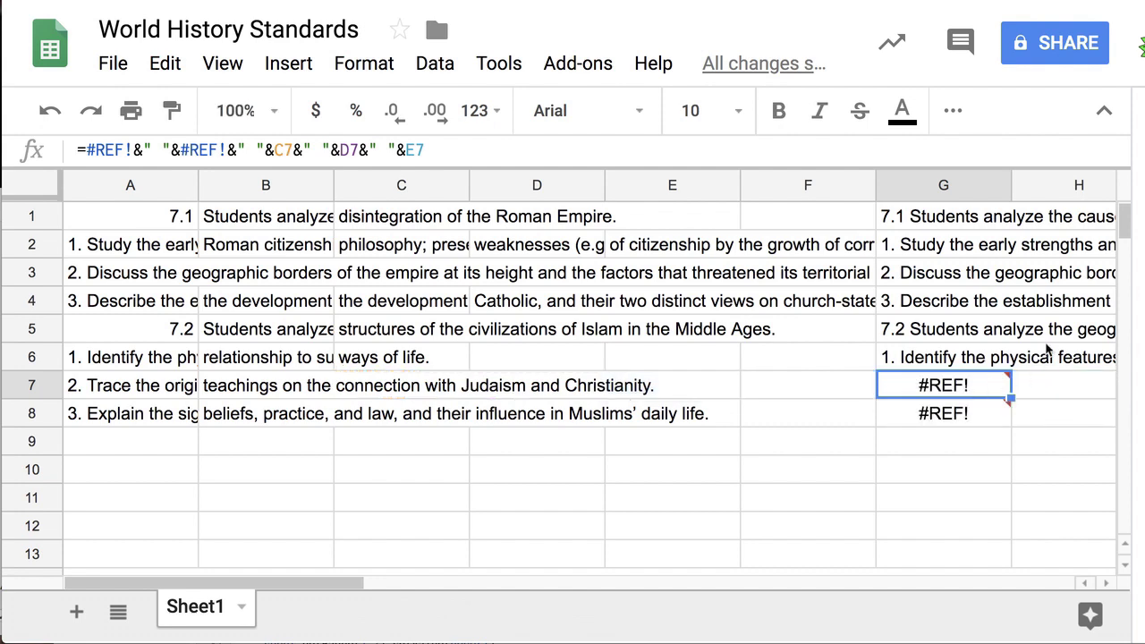
{"action": "left_click", "coordinate": [1008, 364]}
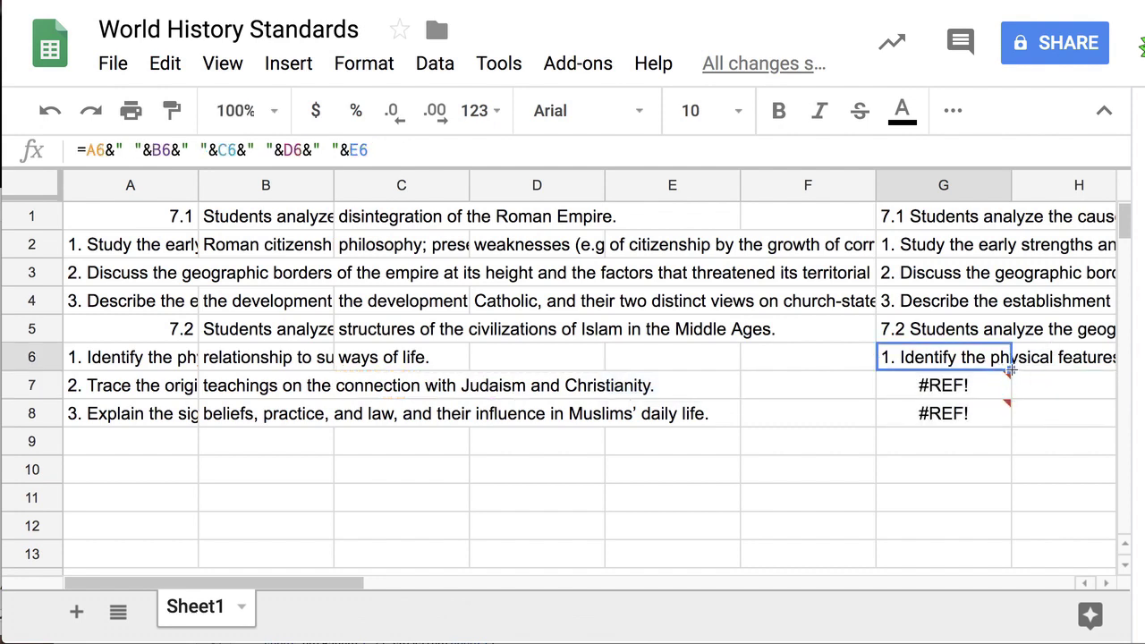
{"action": "left_click_drag", "start_coordinate": [1010, 368], "coordinate": [1011, 424]}
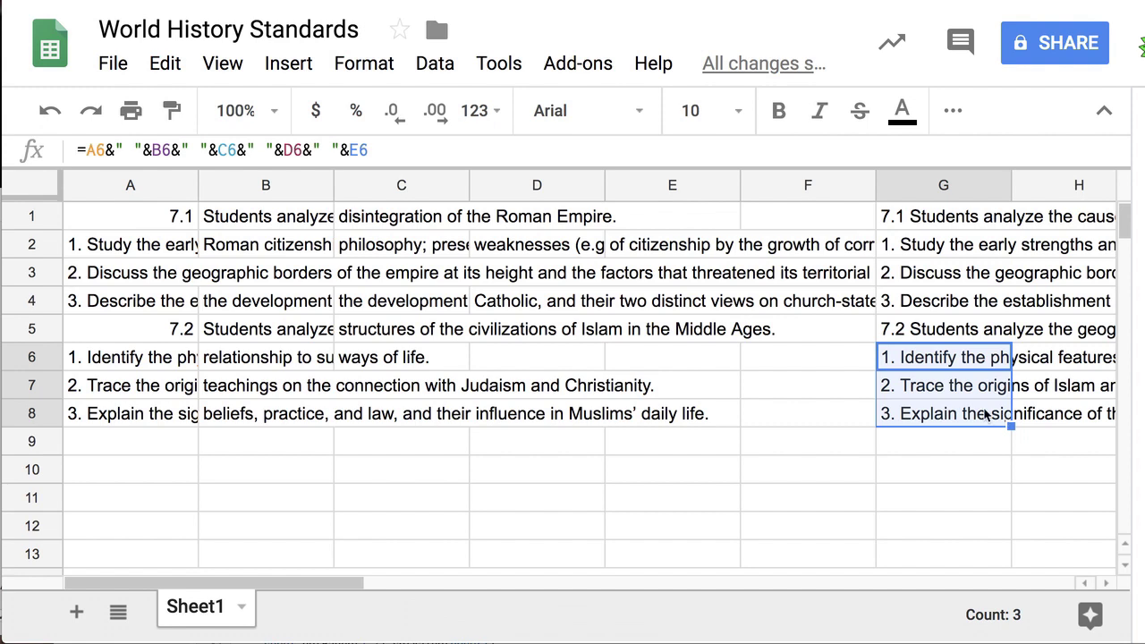
Delete the emptied rows 9 through 13
{"action": "scroll", "coordinate": [718, 483], "scroll_direction": "down", "scroll_amount": 3}
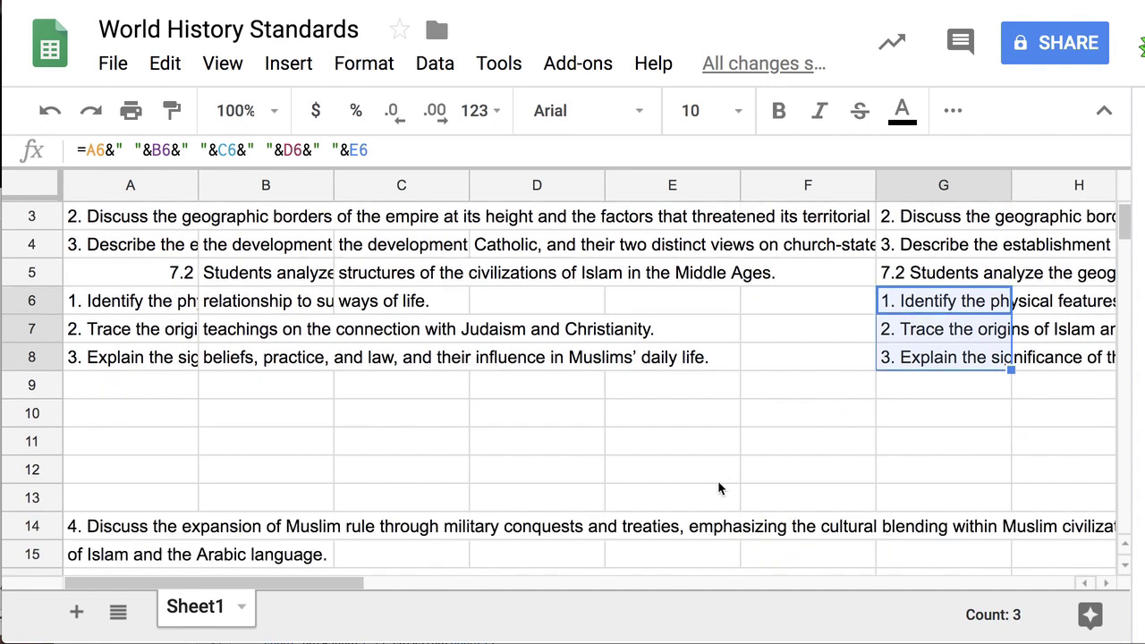
{"action": "left_click_drag", "start_coordinate": [38, 358], "coordinate": [35, 468]}
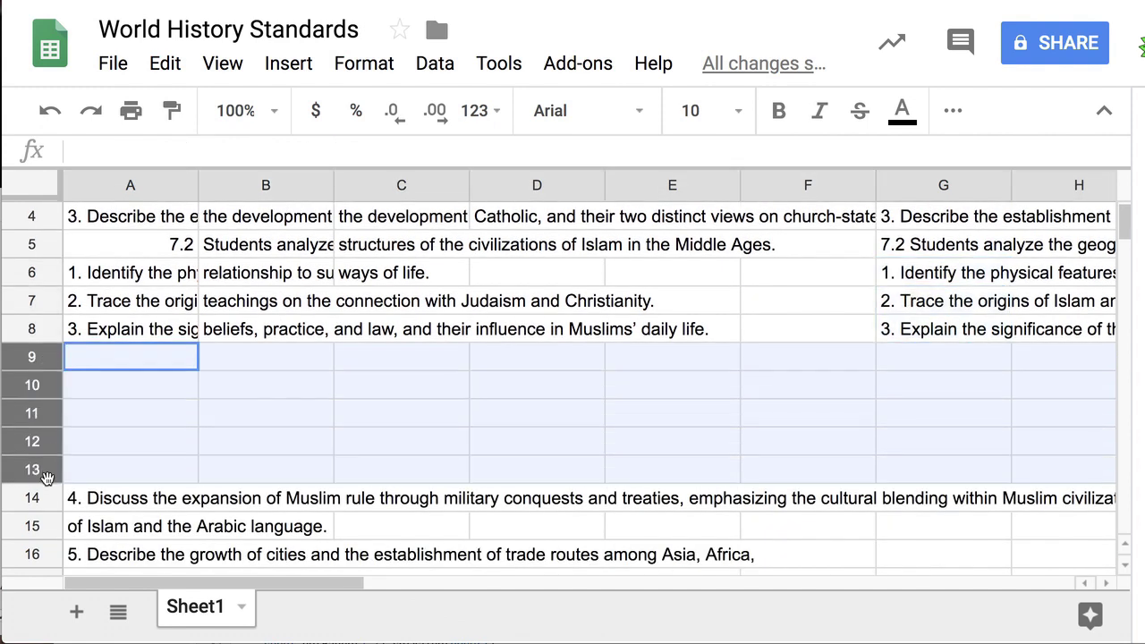
{"action": "right_click", "coordinate": [46, 395]}
{"action": "scroll", "coordinate": [110, 548], "scroll_direction": "down", "scroll_amount": 3}
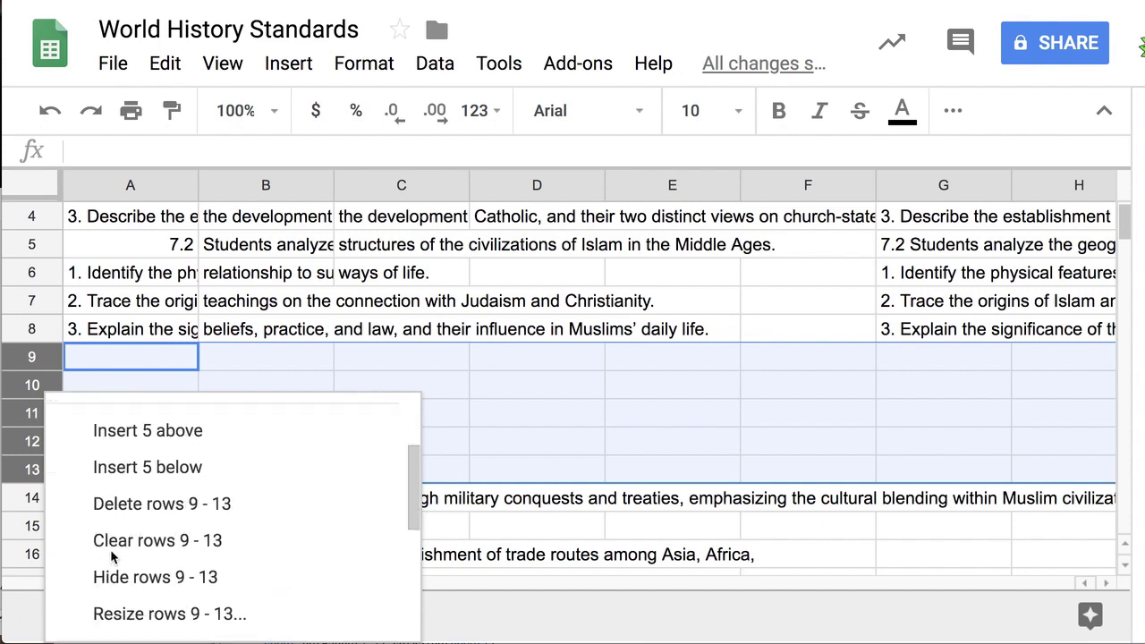
{"action": "left_click", "coordinate": [130, 504]}
Move substandard 4's second line from A10 into B9, and substandard 5's three lines from A11 through A13 into A10, B10 and C10
{"action": "left_click", "coordinate": [105, 386]}
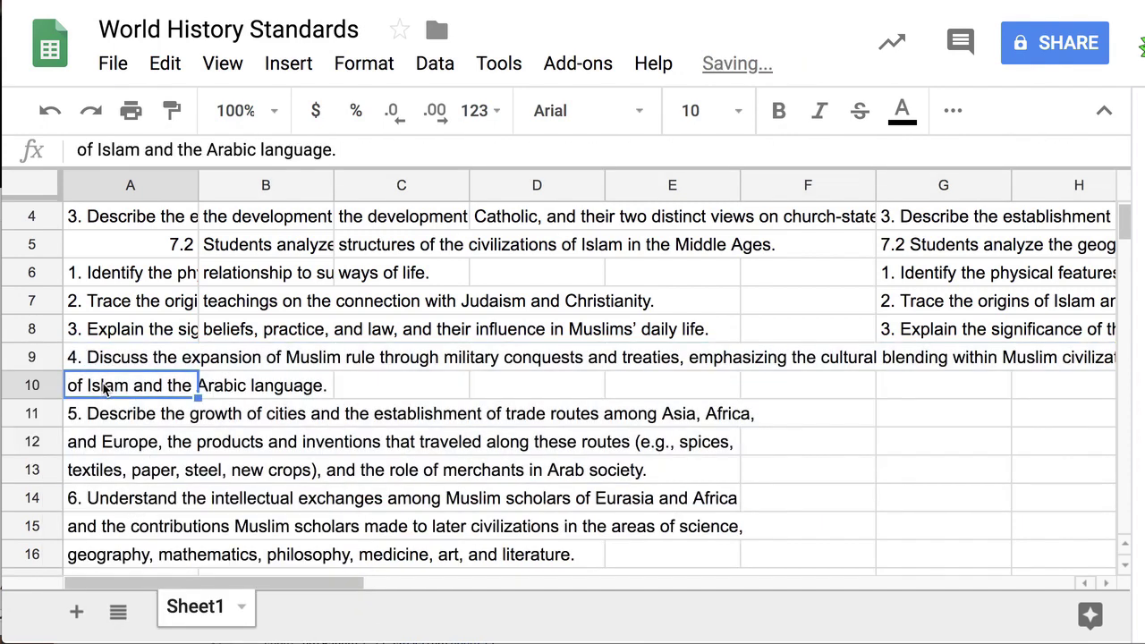
{"action": "left_click_drag", "start_coordinate": [117, 371], "coordinate": [238, 370]}
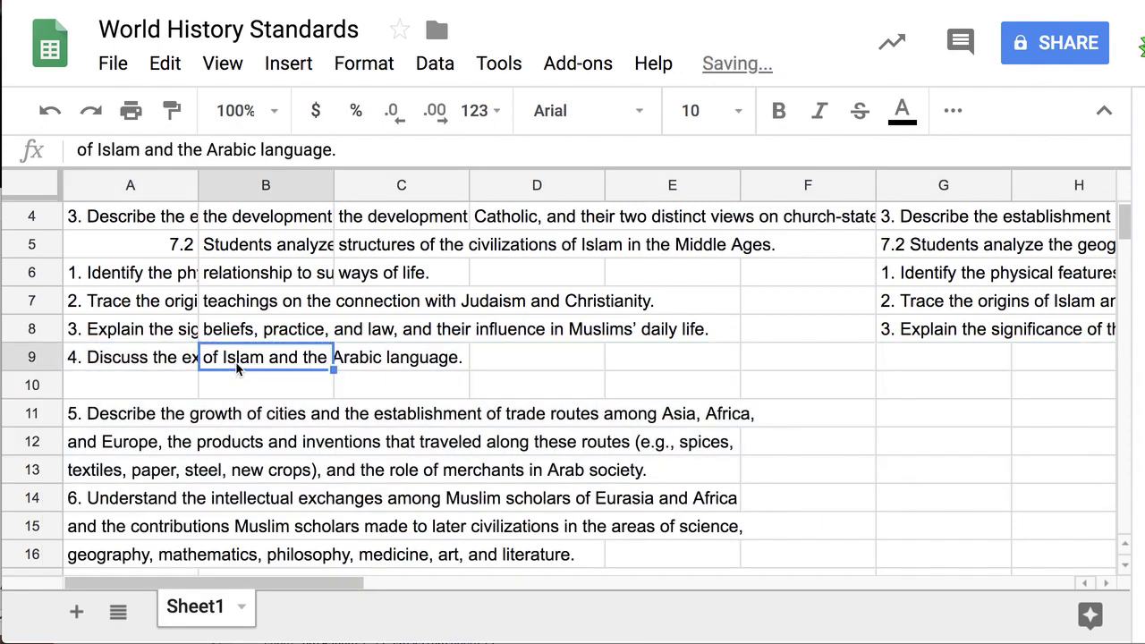
{"action": "left_click", "coordinate": [159, 409]}
{"action": "left_click_drag", "start_coordinate": [158, 400], "coordinate": [157, 387]}
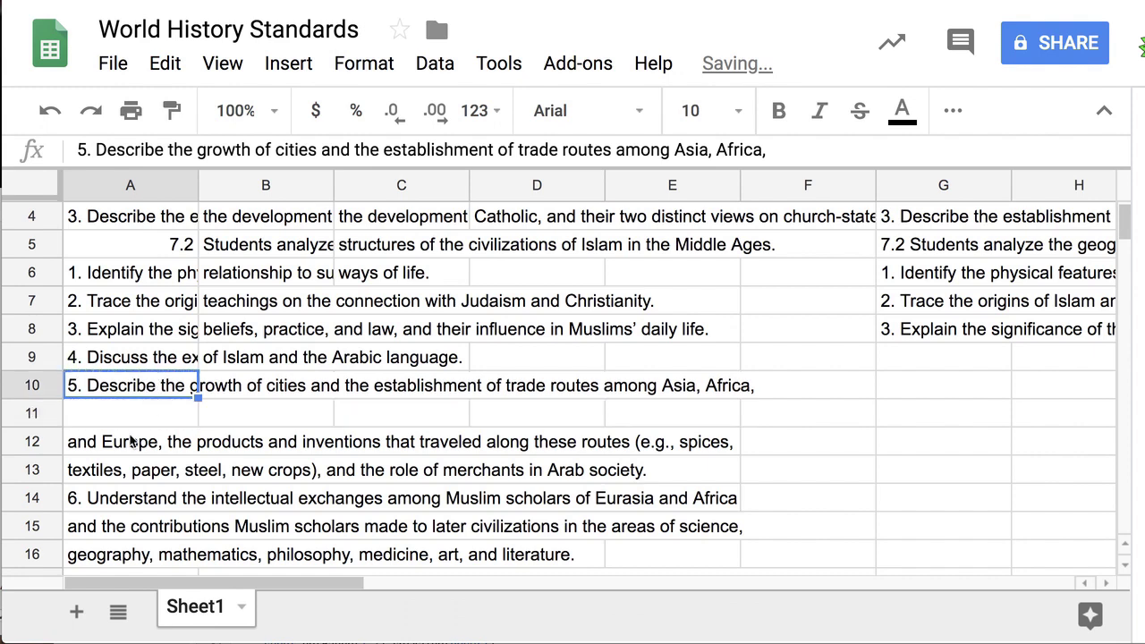
{"action": "left_click", "coordinate": [130, 440]}
{"action": "left_click_drag", "start_coordinate": [131, 428], "coordinate": [242, 387]}
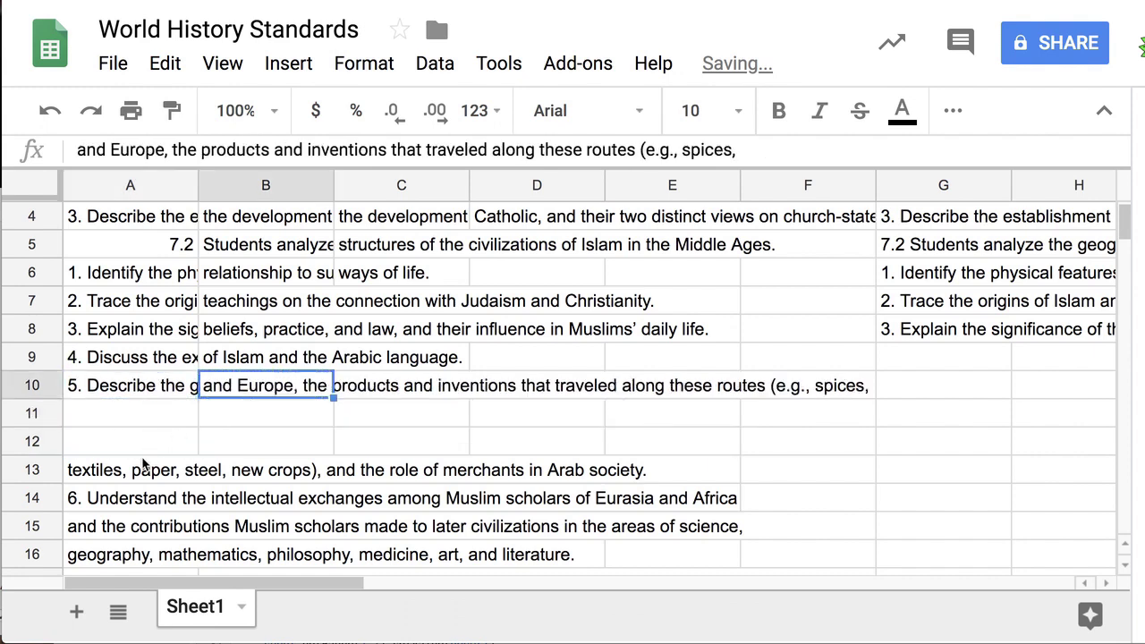
{"action": "left_click", "coordinate": [144, 466]}
{"action": "left_click_drag", "start_coordinate": [143, 457], "coordinate": [372, 390]}
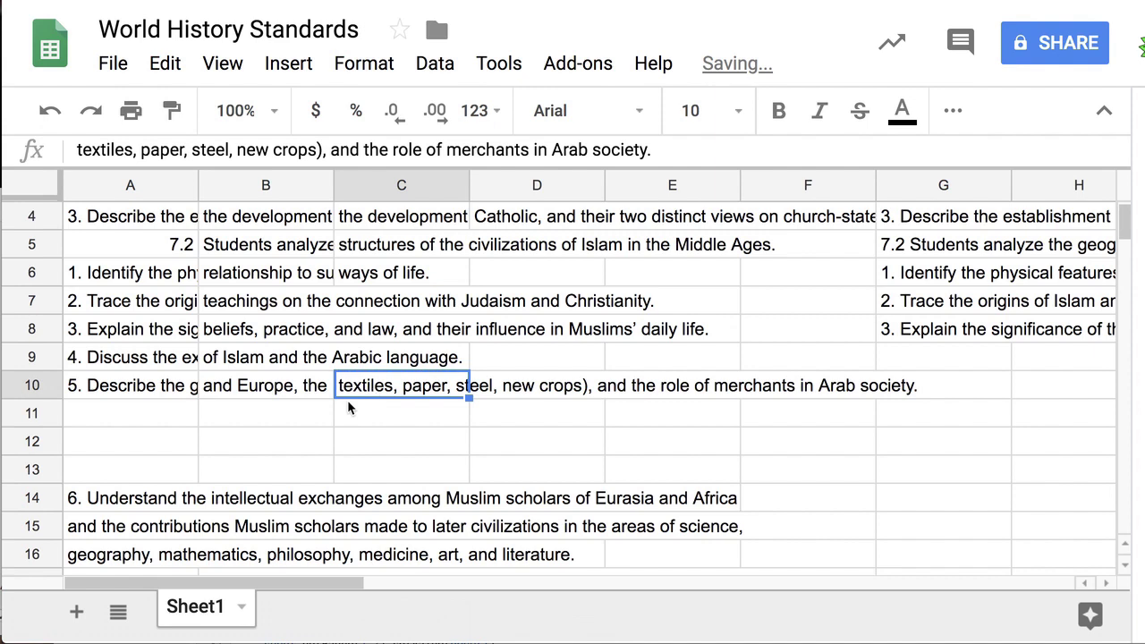
Move the three lines of standard 7.2's substandard 6 from cells A14 through A16 into A11, B11 and C11
{"action": "left_click", "coordinate": [112, 499]}
{"action": "left_click_drag", "start_coordinate": [112, 484], "coordinate": [110, 420]}
{"action": "left_click", "coordinate": [114, 526]}
{"action": "left_click_drag", "start_coordinate": [113, 514], "coordinate": [267, 422]}
{"action": "left_click", "coordinate": [140, 556]}
{"action": "left_click_drag", "start_coordinate": [139, 541], "coordinate": [404, 414]}
Delete the emptied rows 12 through 16
{"action": "left_click_drag", "start_coordinate": [34, 441], "coordinate": [36, 549]}
{"action": "right_click", "coordinate": [38, 551]}
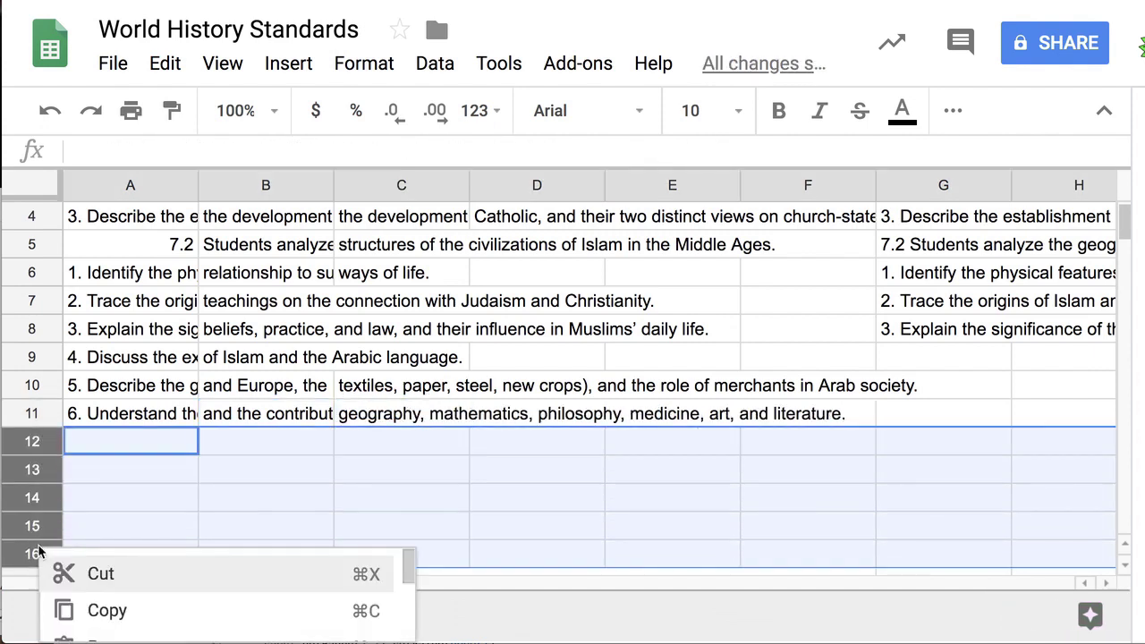
{"action": "scroll", "coordinate": [143, 591], "scroll_direction": "down", "scroll_amount": 5}
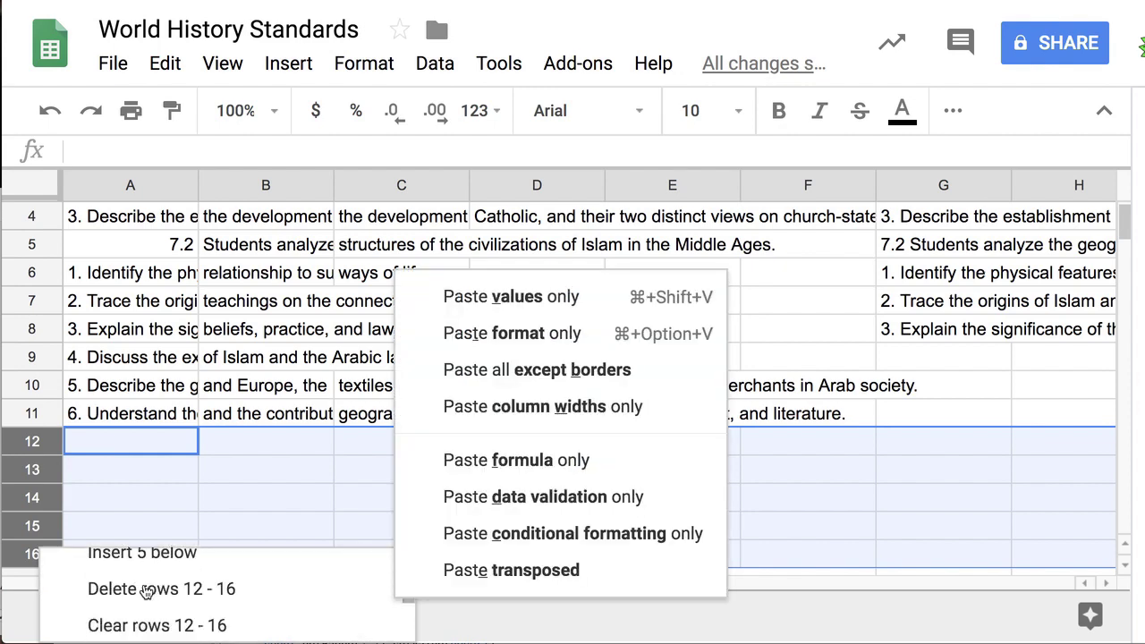
{"action": "left_click", "coordinate": [146, 592]}
Move the second line of the standard 7.3 heading from cell A13 into C12
{"action": "left_click", "coordinate": [148, 454]}
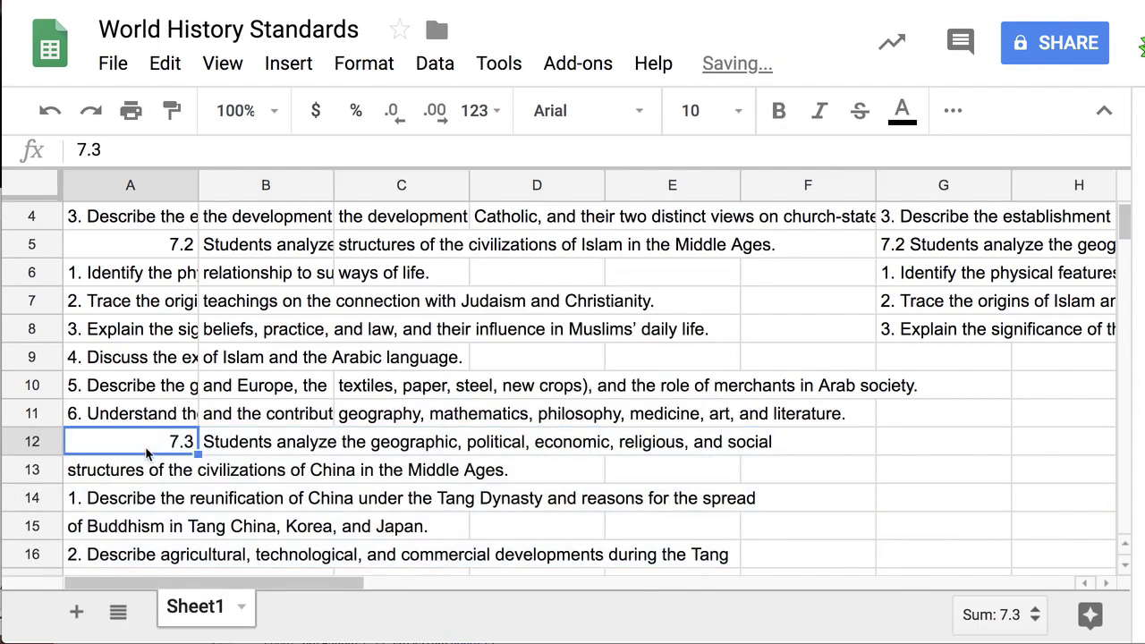
{"action": "left_click", "coordinate": [146, 468]}
{"action": "left_click_drag", "start_coordinate": [141, 457], "coordinate": [356, 445]}
Move the two lines of standard 7.3's substandard 1 from cells A14 and A15 into A13 and B13
{"action": "left_click", "coordinate": [146, 502]}
{"action": "left_click_drag", "start_coordinate": [152, 485], "coordinate": [153, 476]}
{"action": "left_click", "coordinate": [127, 536]}
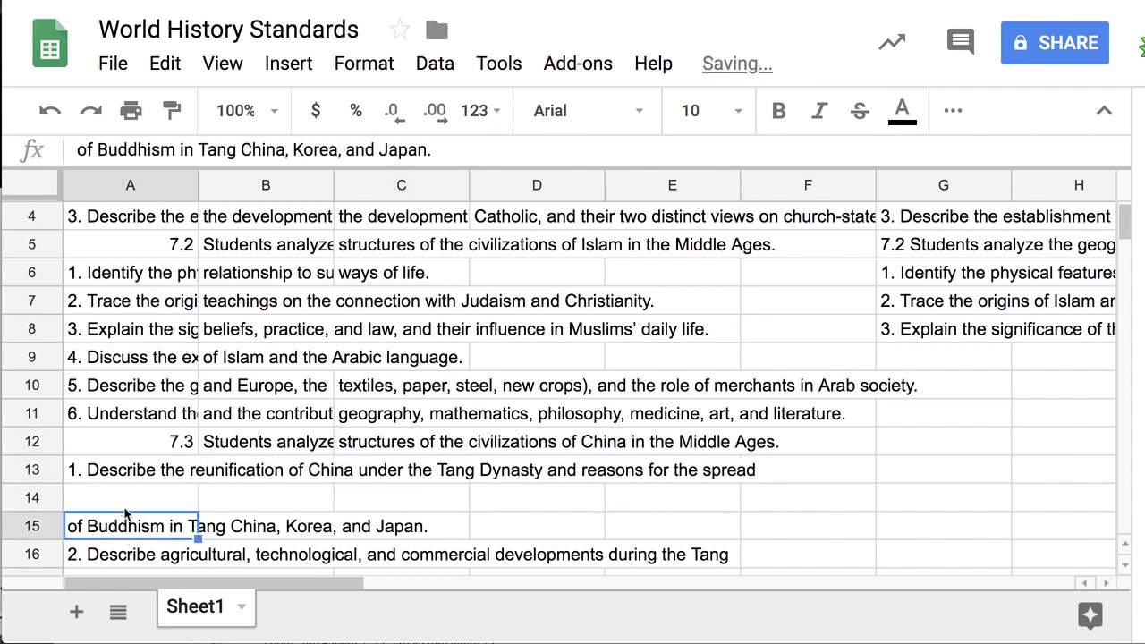
{"action": "left_click_drag", "start_coordinate": [123, 512], "coordinate": [249, 479]}
Move the two lines of standard 7.3's substandard 2 from cells A16 and A17 into A14 and B14
{"action": "left_click", "coordinate": [157, 548]}
{"action": "left_click_drag", "start_coordinate": [150, 542], "coordinate": [153, 509]}
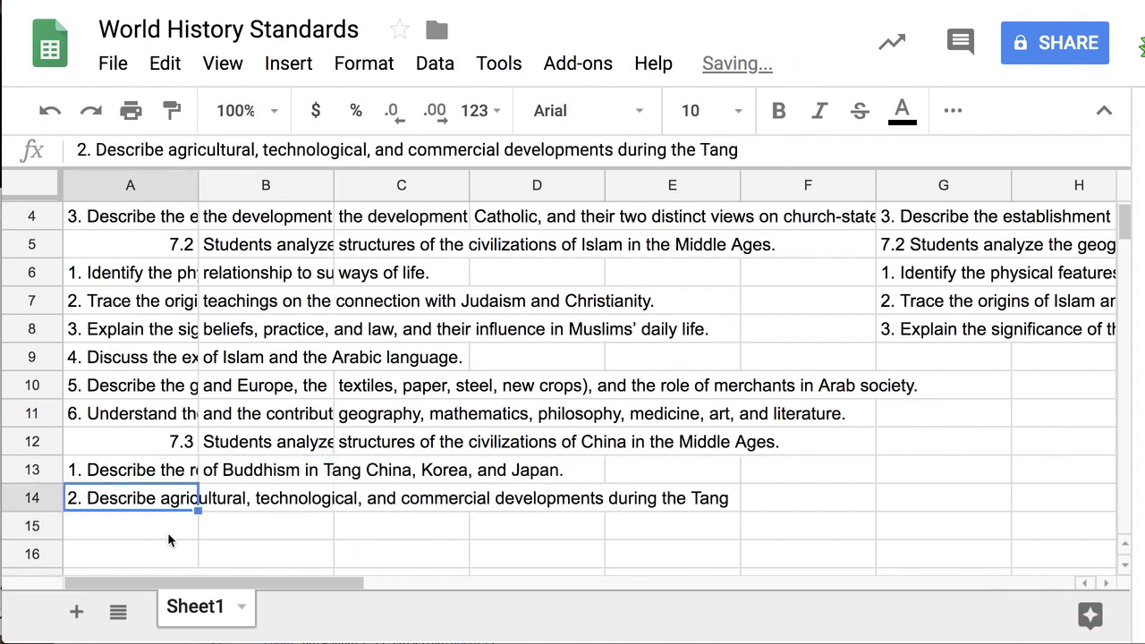
{"action": "scroll", "coordinate": [167, 532], "scroll_direction": "down", "scroll_amount": 1}
{"action": "left_click", "coordinate": [161, 528]}
{"action": "left_click_drag", "start_coordinate": [156, 512], "coordinate": [269, 442]}
Move the two lines of standard 7.3's substandard 3 from cells A18 and A19 into A15 and B15
{"action": "left_click", "coordinate": [87, 560]}
{"action": "left_click_drag", "start_coordinate": [108, 540], "coordinate": [109, 475]}
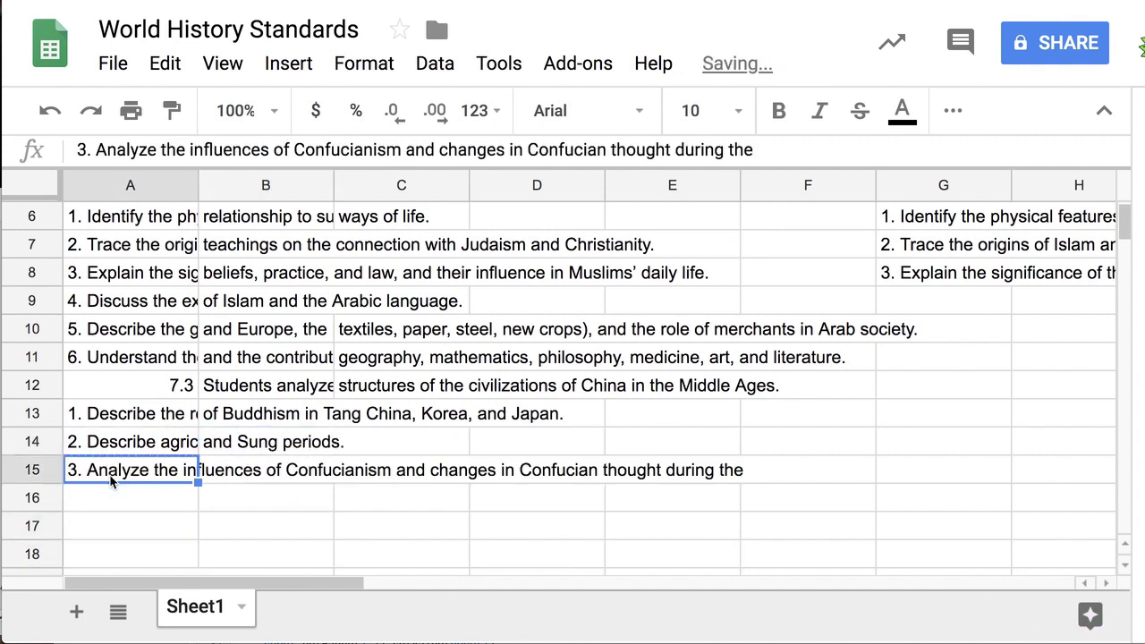
{"action": "scroll", "coordinate": [109, 474], "scroll_direction": "down", "scroll_amount": 1}
{"action": "left_click", "coordinate": [115, 501]}
{"action": "left_click_drag", "start_coordinate": [116, 485], "coordinate": [253, 396]}
Move the two lines of standard 7.3's substandard 4 from cells A20 and A21 into A16 and B16
{"action": "left_click", "coordinate": [141, 529]}
{"action": "left_click_drag", "start_coordinate": [139, 513], "coordinate": [136, 426]}
{"action": "left_click", "coordinate": [123, 552]}
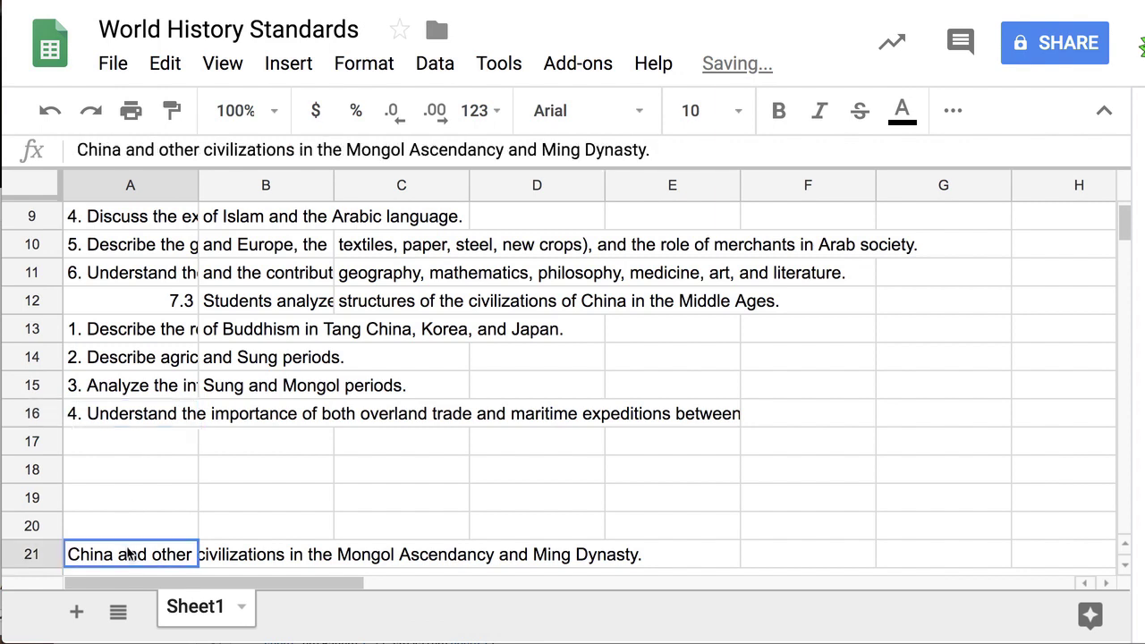
{"action": "left_click_drag", "start_coordinate": [128, 543], "coordinate": [256, 412]}
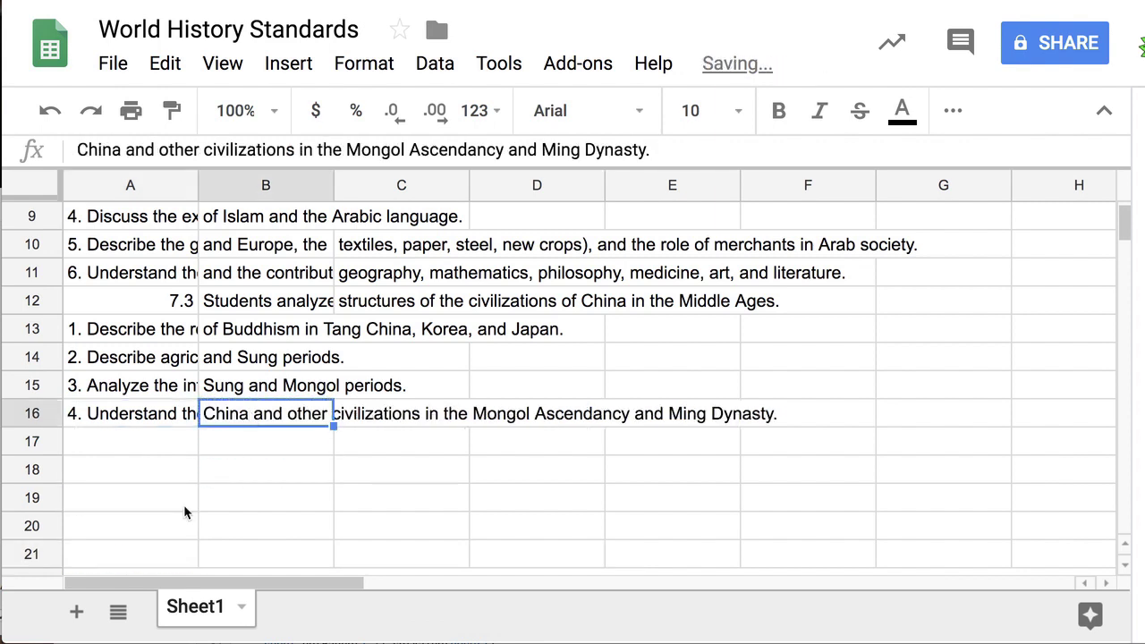
Delete the emptied rows 17 through 21 below standard 7.3's substandard 4
{"action": "scroll", "coordinate": [186, 507], "scroll_direction": "down", "scroll_amount": 1}
{"action": "left_click_drag", "start_coordinate": [32, 387], "coordinate": [41, 497]}
{"action": "right_click", "coordinate": [40, 497]}
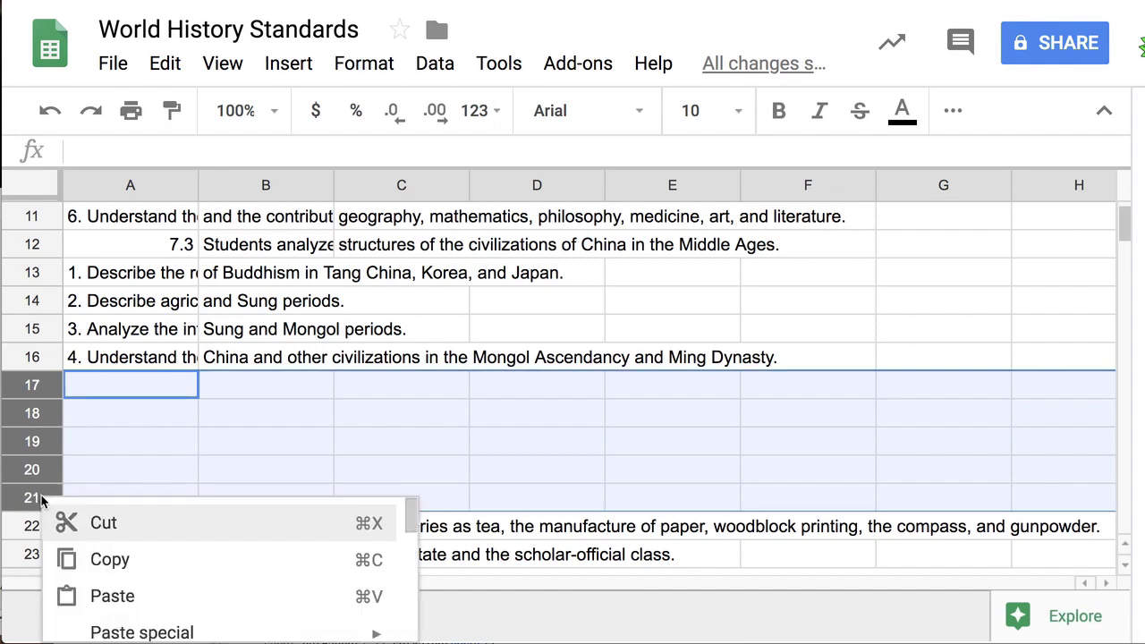
{"action": "scroll", "coordinate": [126, 560], "scroll_direction": "down", "scroll_amount": 1}
{"action": "scroll", "coordinate": [124, 570], "scroll_direction": "down", "scroll_amount": 1}
{"action": "left_click", "coordinate": [123, 570]}
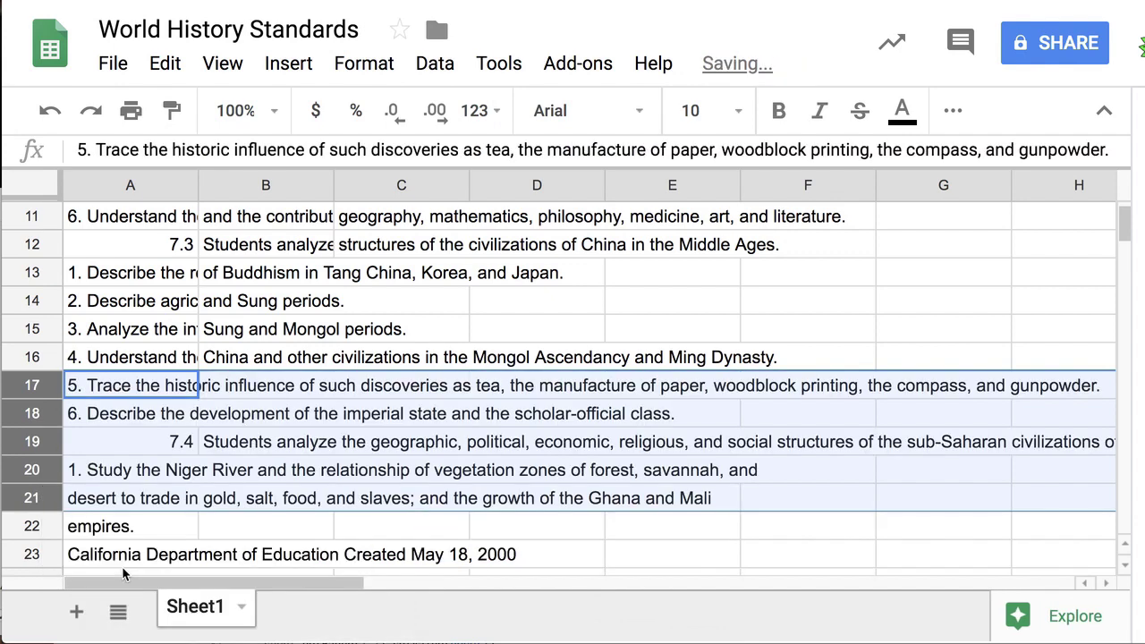
{"action": "left_click", "coordinate": [222, 426]}
{"action": "scroll", "coordinate": [222, 426], "scroll_direction": "up", "scroll_amount": 1}
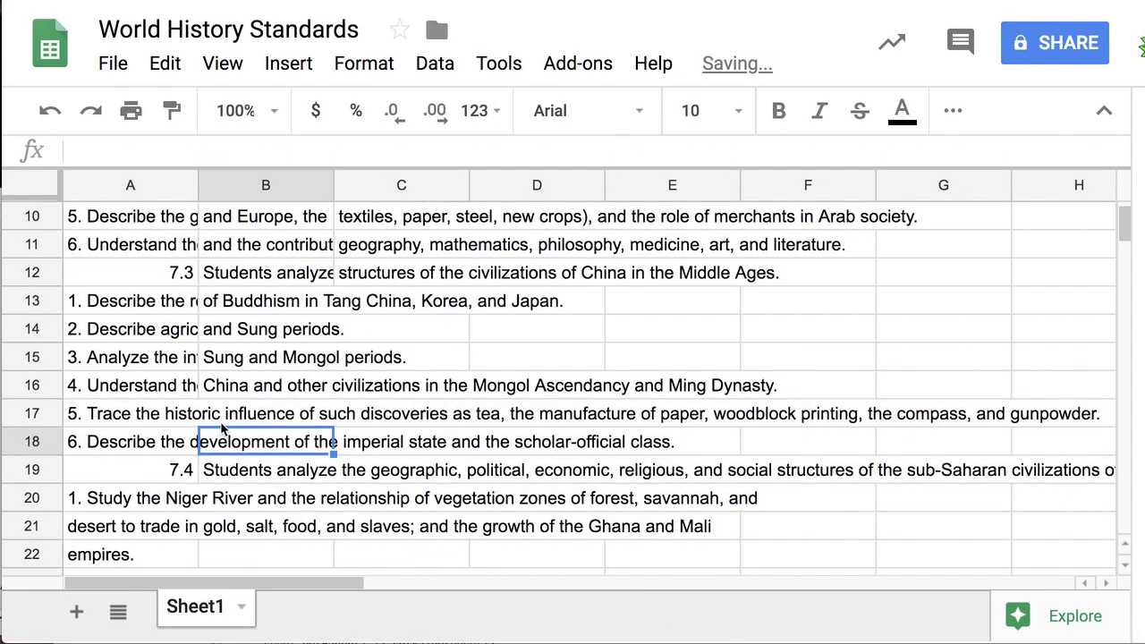
Fill the formula that joins columns A to E from cell G8 down through G18
{"action": "scroll", "coordinate": [222, 426], "scroll_direction": "up", "scroll_amount": 3}
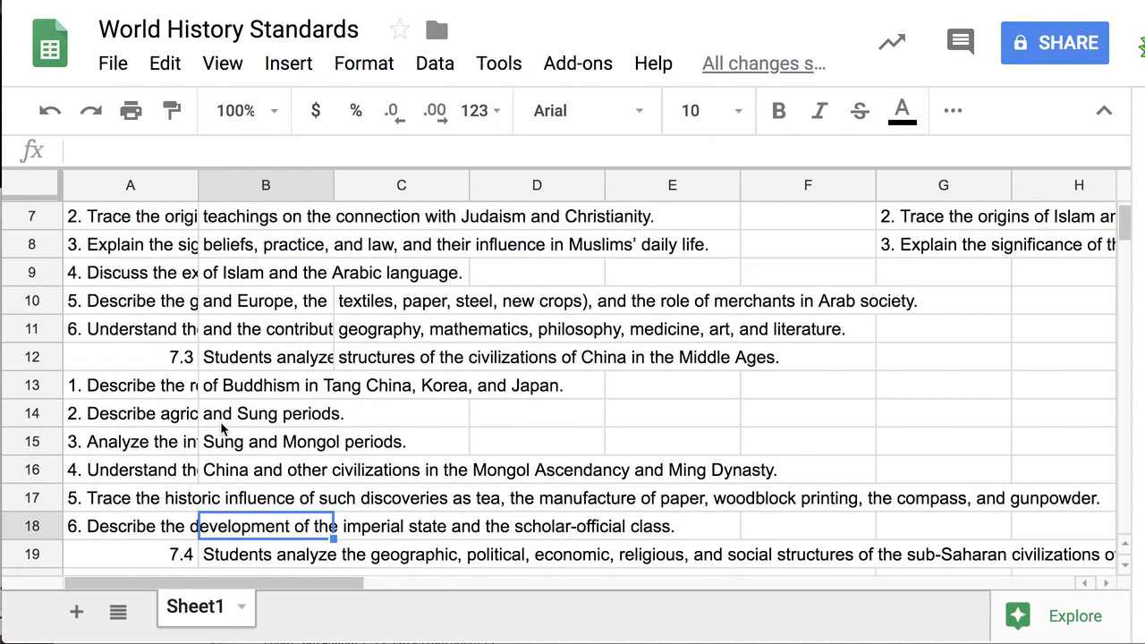
{"action": "left_click", "coordinate": [937, 245]}
{"action": "left_click_drag", "start_coordinate": [1011, 257], "coordinate": [991, 514]}
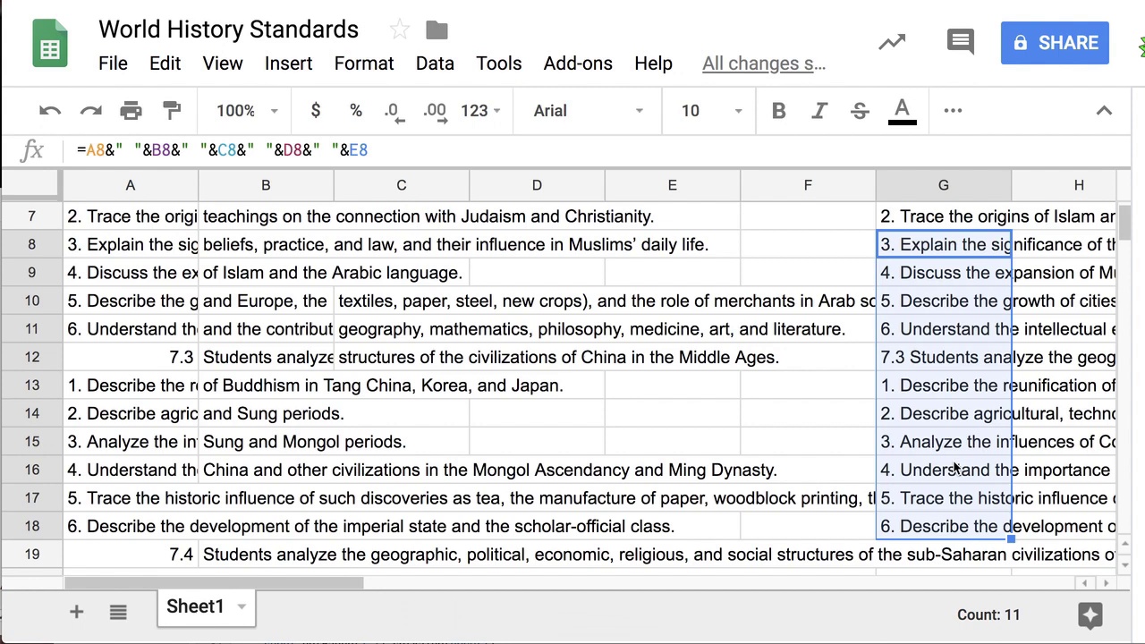
Add a second sheet and copy the whole column G of combined standards from Sheet1
{"action": "left_click", "coordinate": [76, 612]}
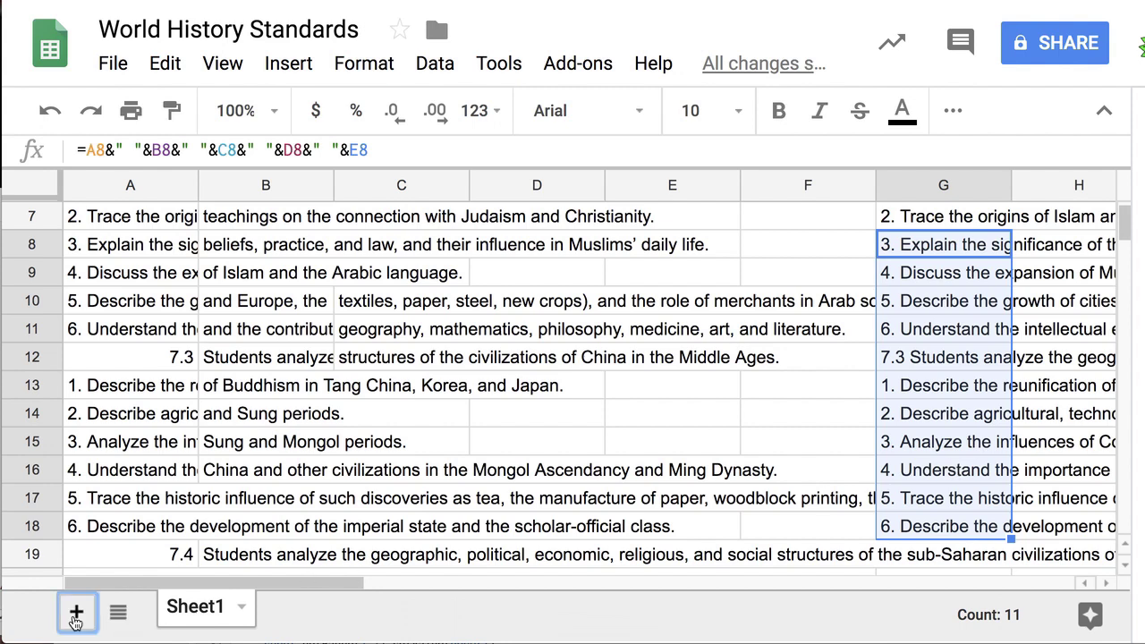
{"action": "left_click", "coordinate": [208, 608]}
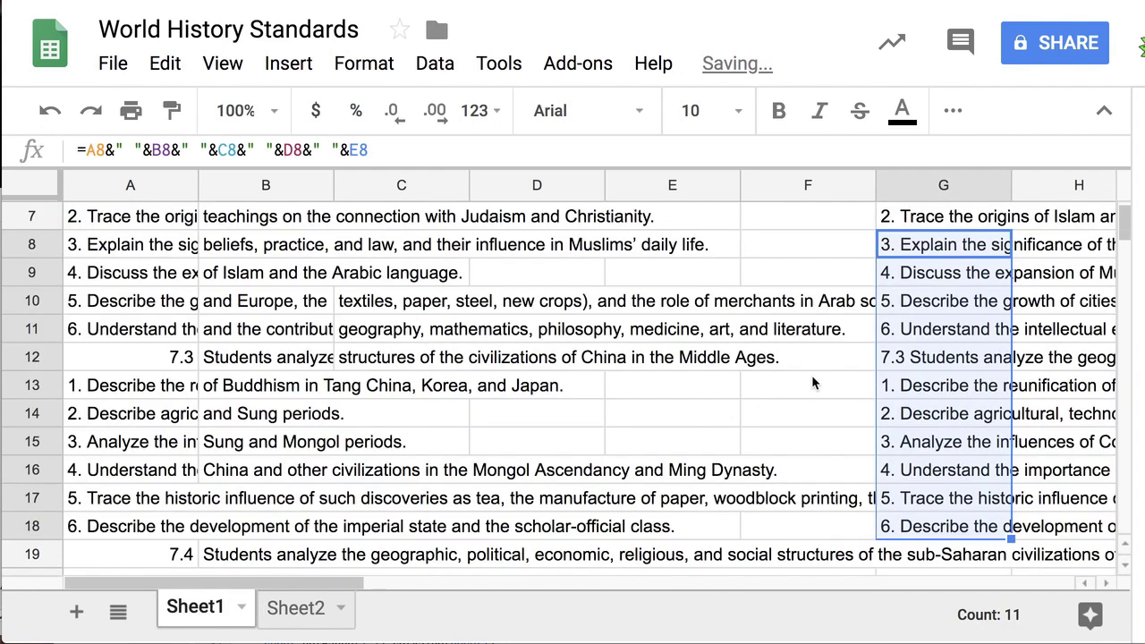
{"action": "scroll", "coordinate": [812, 376], "scroll_direction": "up", "scroll_amount": 2}
{"action": "left_click_drag", "start_coordinate": [910, 217], "coordinate": [956, 529]}
{"action": "left_click_drag", "start_coordinate": [955, 615], "coordinate": [934, 253]}
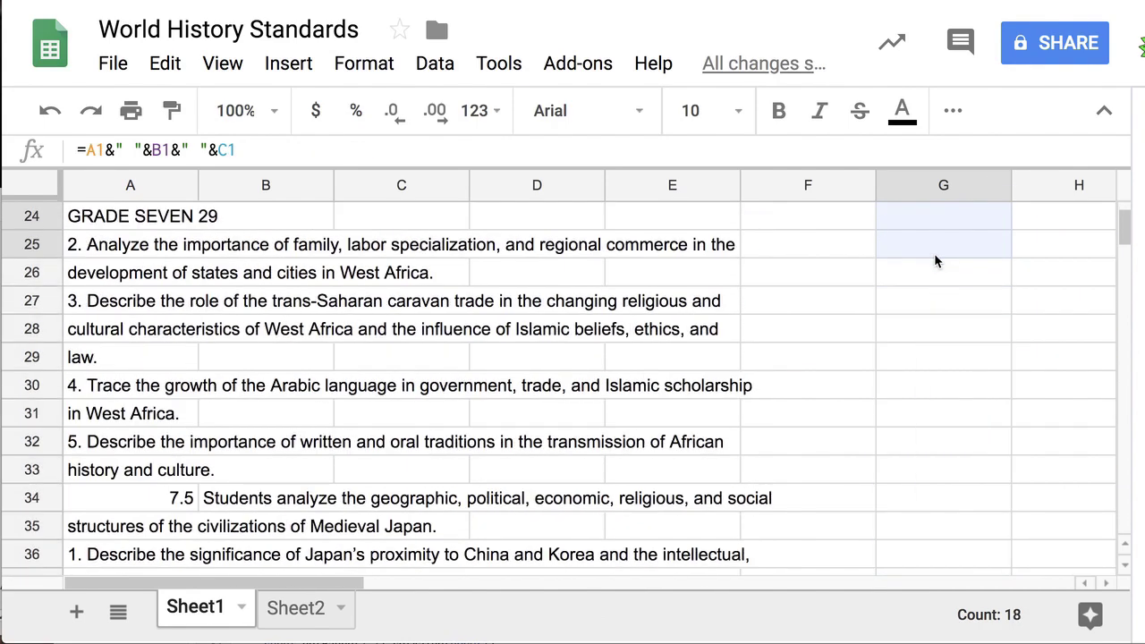
{"action": "key", "text": "ctrl+d"}
{"action": "scroll", "coordinate": [934, 253], "scroll_direction": "up", "scroll_amount": 5}
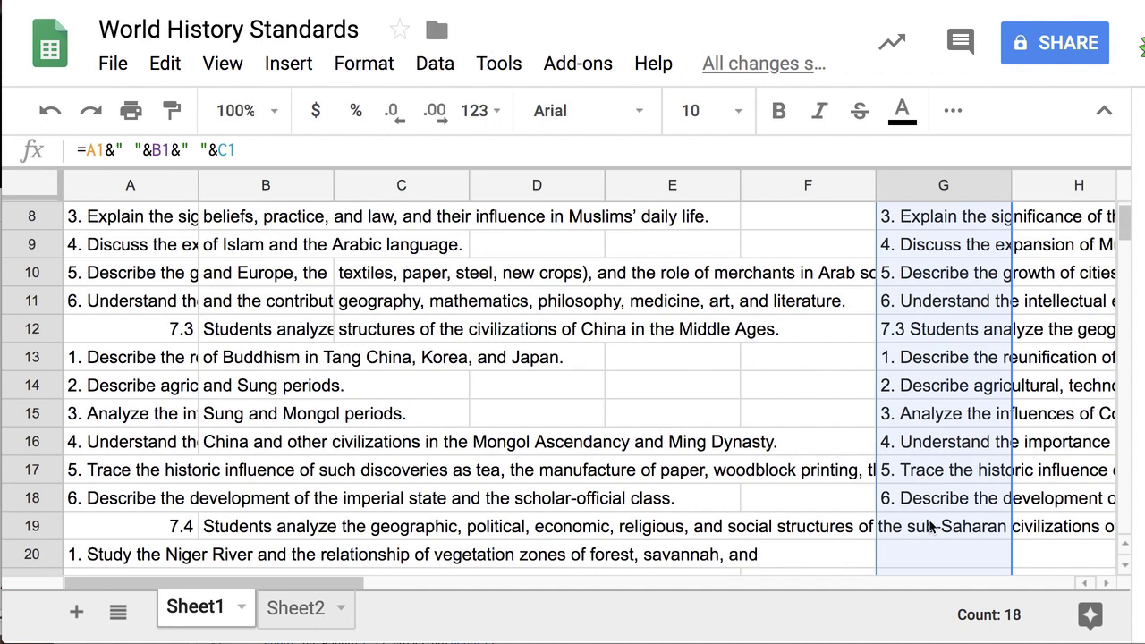
{"action": "left_click", "coordinate": [926, 505]}
{"action": "scroll", "coordinate": [926, 505], "scroll_direction": "up", "scroll_amount": 1}
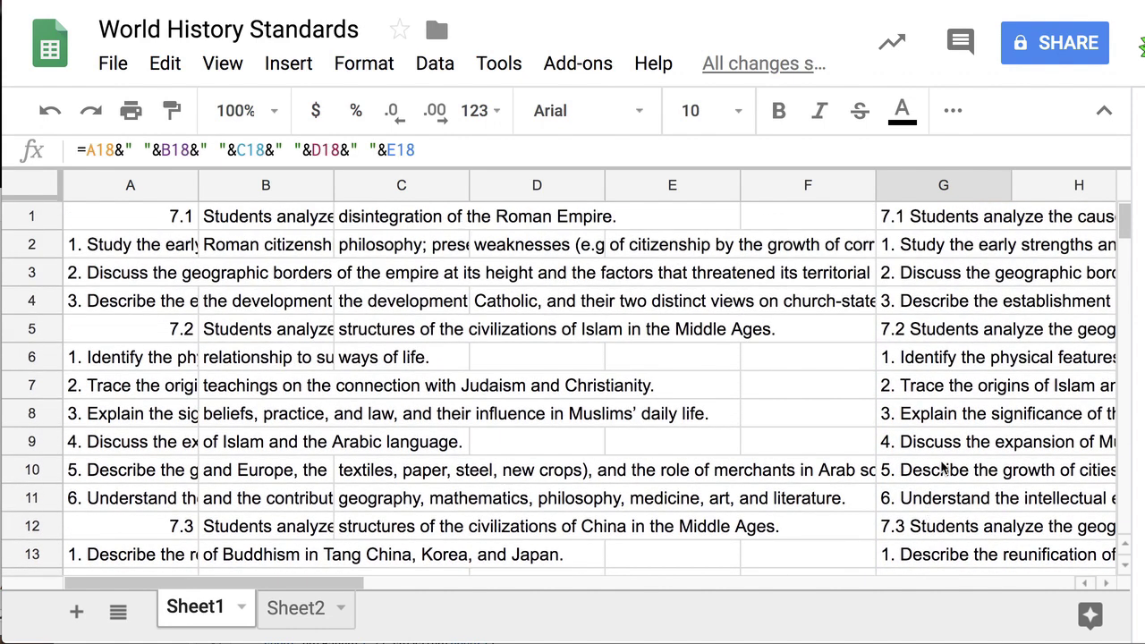
{"action": "key", "text": "ctrl+space"}
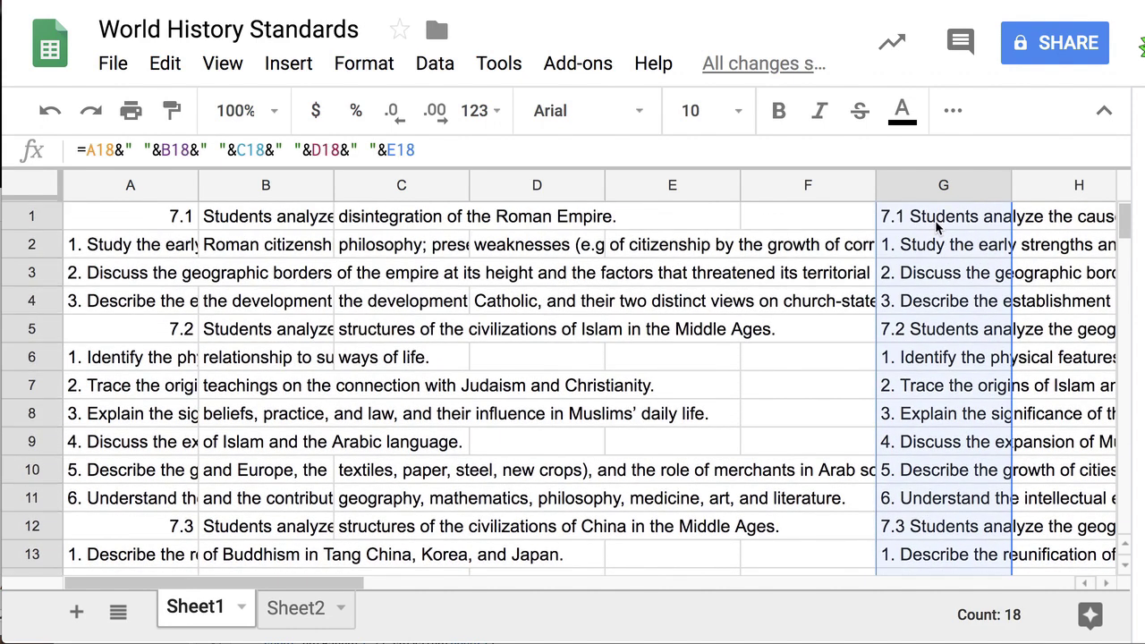
Paste the combined standards into column B of Sheet2 as values only, undoing any paste that brings the formulas along
{"action": "left_click", "coordinate": [288, 609]}
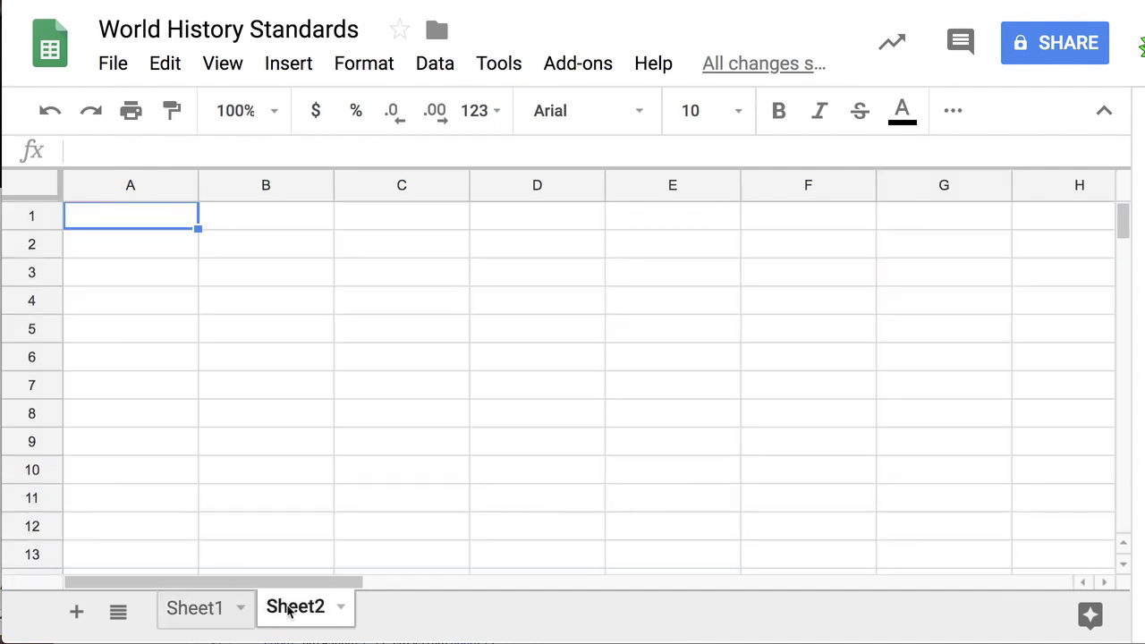
{"action": "left_click", "coordinate": [303, 226]}
{"action": "key", "text": "ctrl+v"}
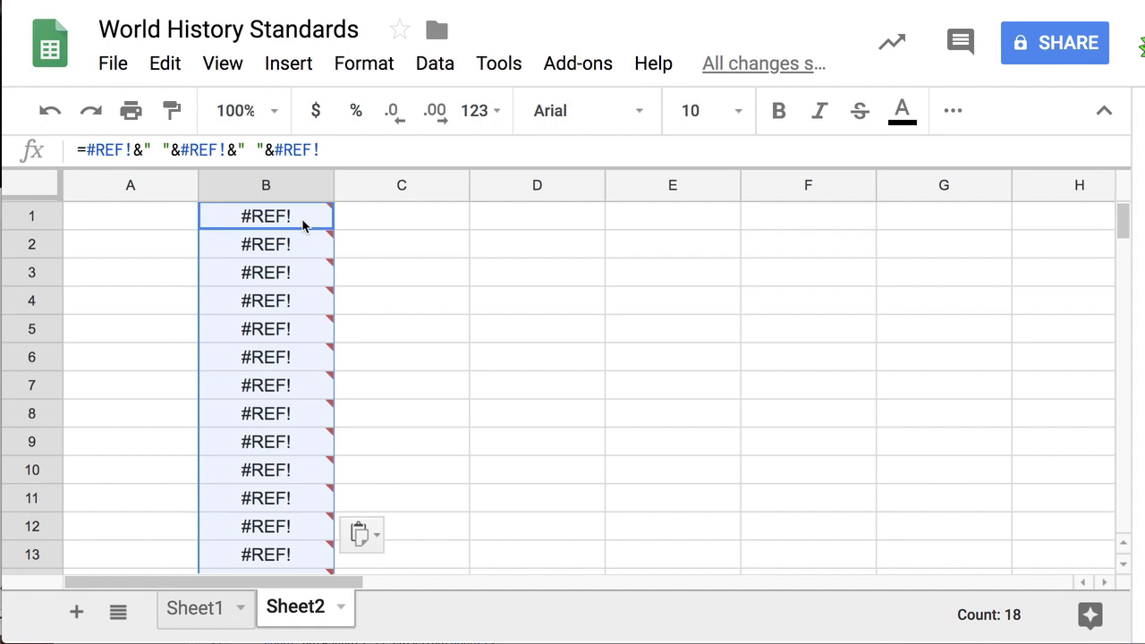
{"action": "key", "text": "ctrl+z"}
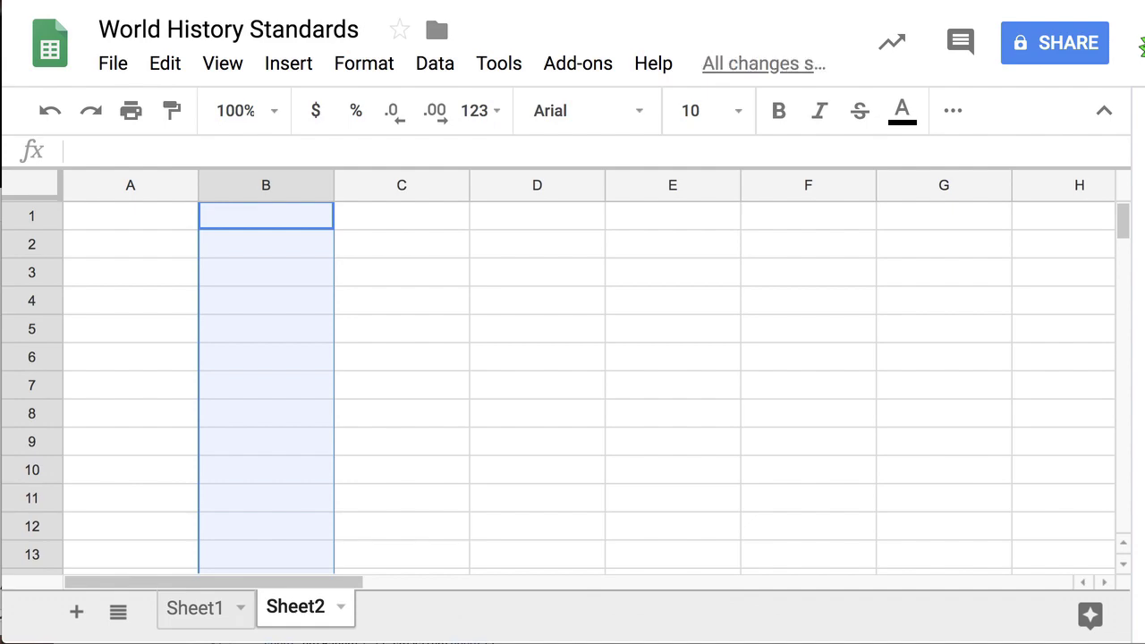
{"action": "key", "text": "ctrl+v"}
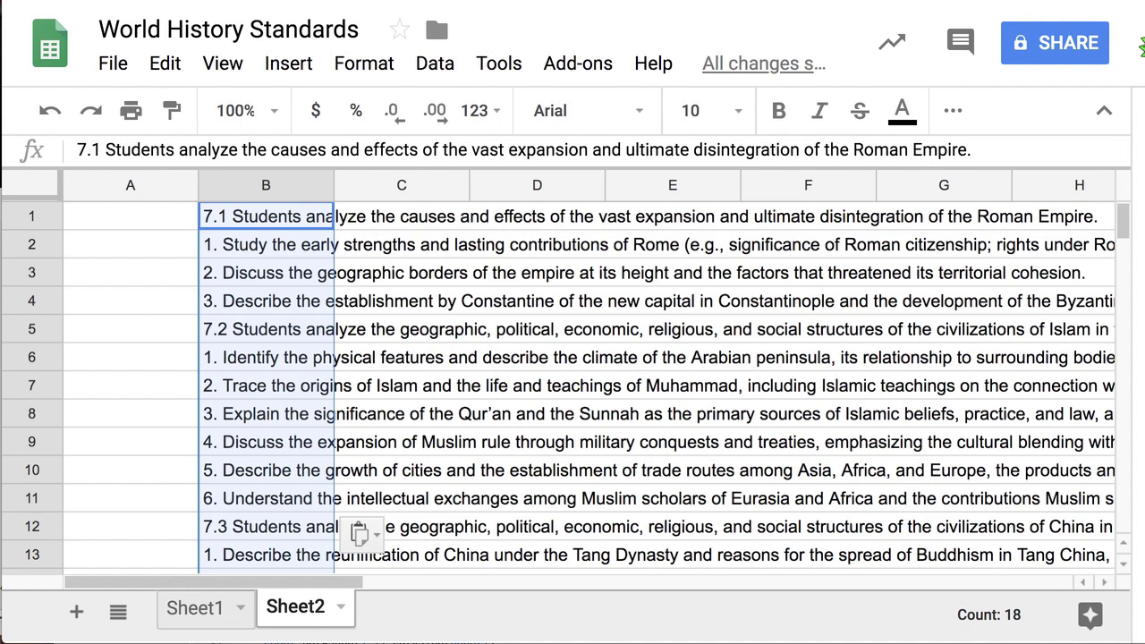
Insert checkboxes down the whole of column A beside the standards in Sheet2
{"action": "left_click", "coordinate": [134, 185]}
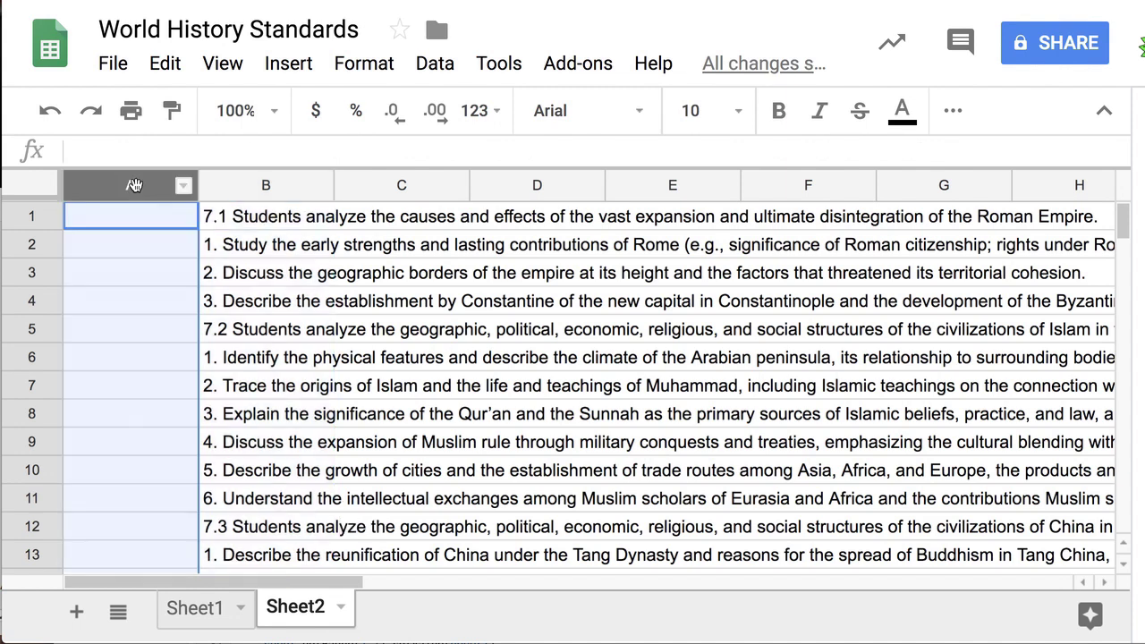
{"action": "left_click", "coordinate": [290, 63]}
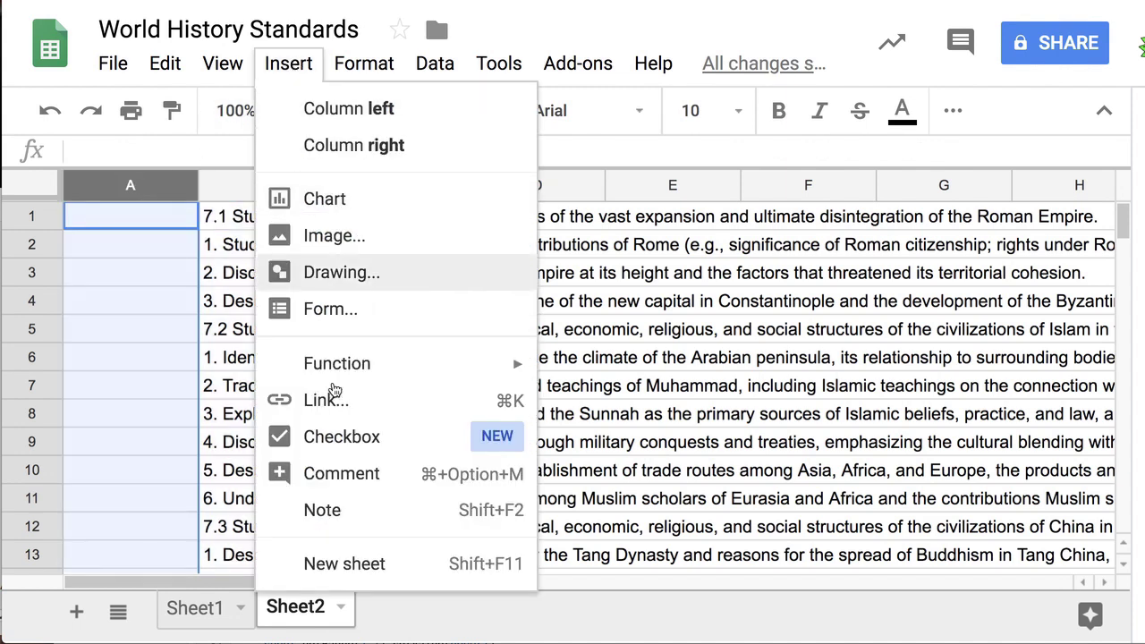
{"action": "left_click", "coordinate": [384, 447]}
{"action": "left_click", "coordinate": [384, 448]}
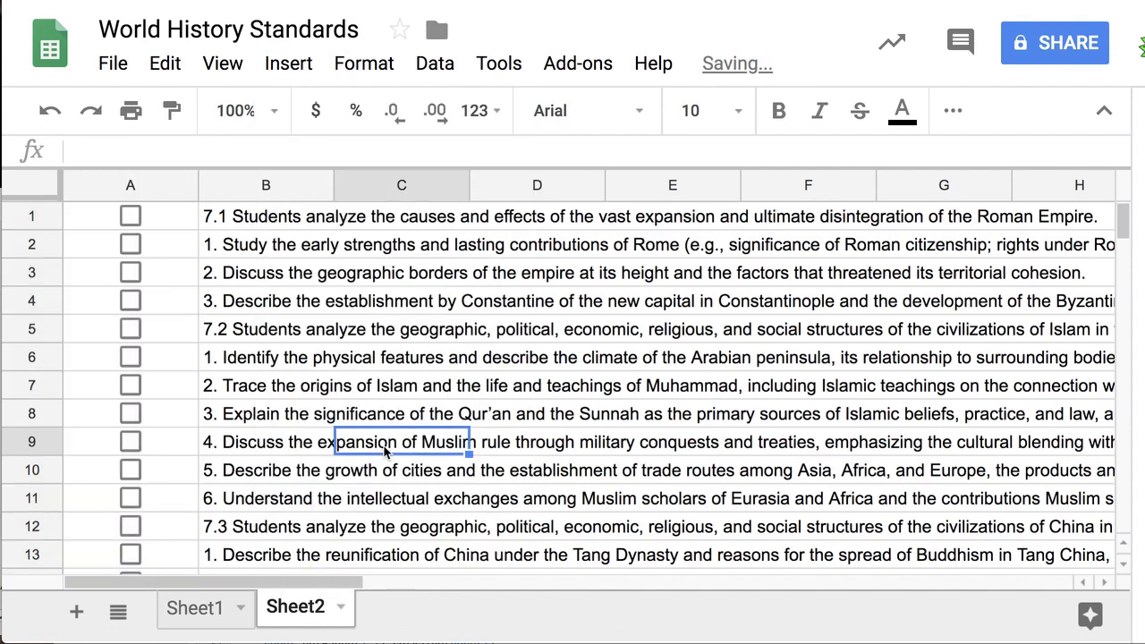